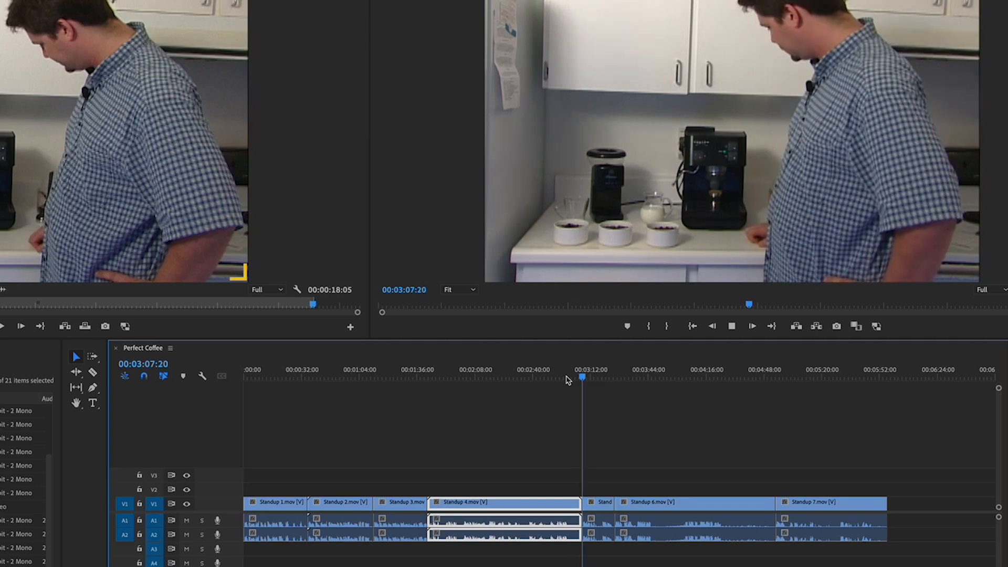
- Select the Standup 4 clip and zoom the timeline in on its cut with Standup 5
key(space)
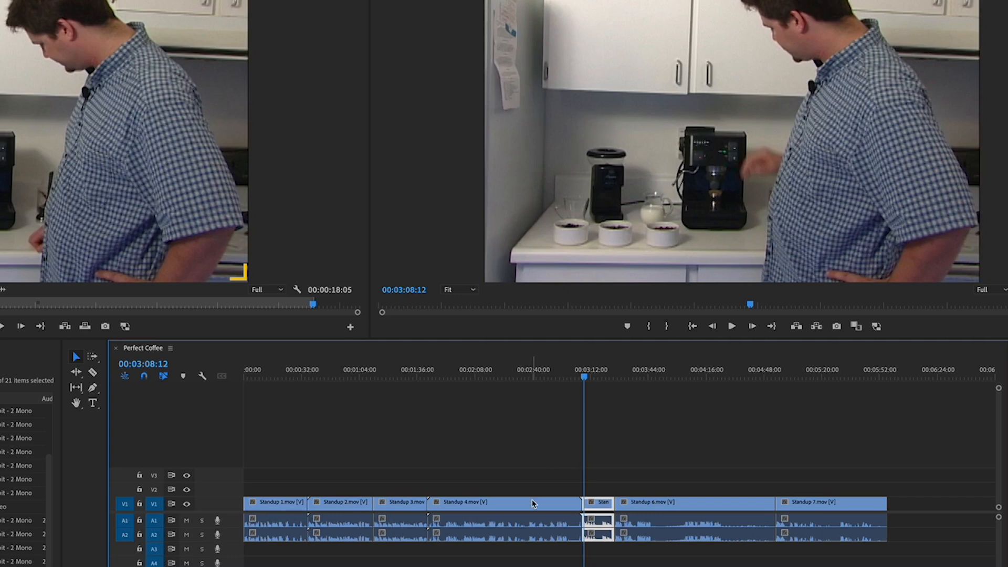
click(548, 505)
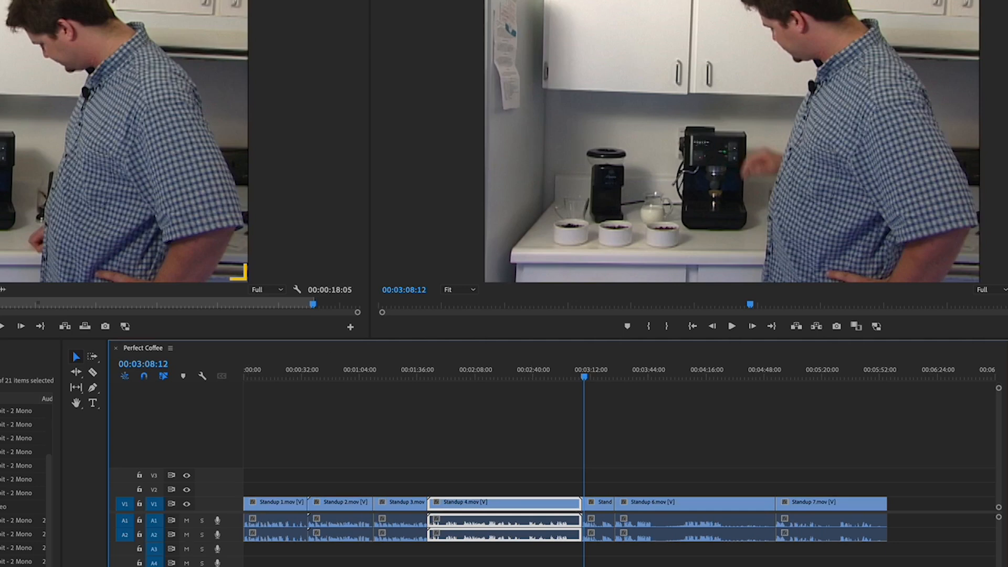
key(equal)
key(equal)
key(equal)
key(equal)
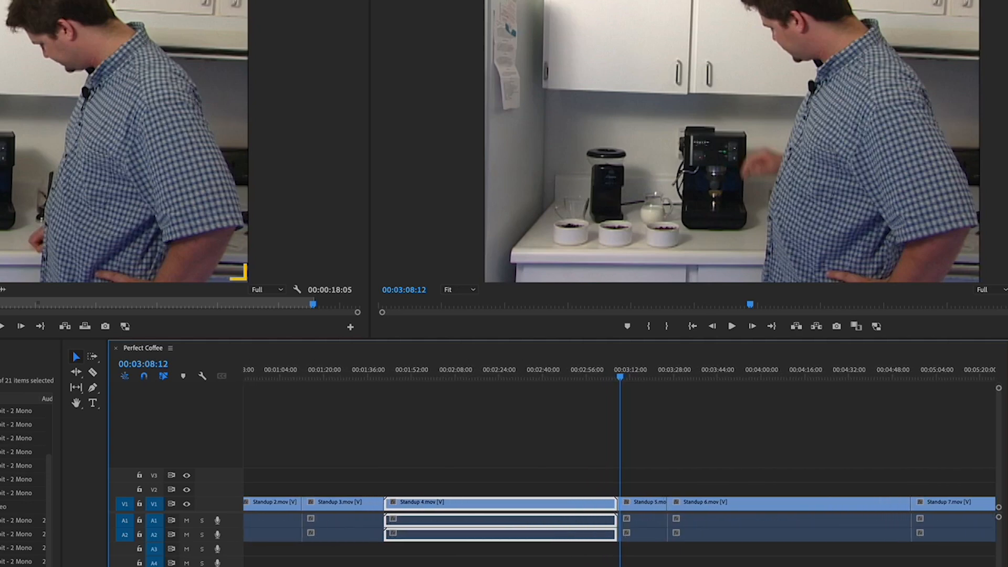
key(equal)
key(equal)
key(equal)
key(equal)
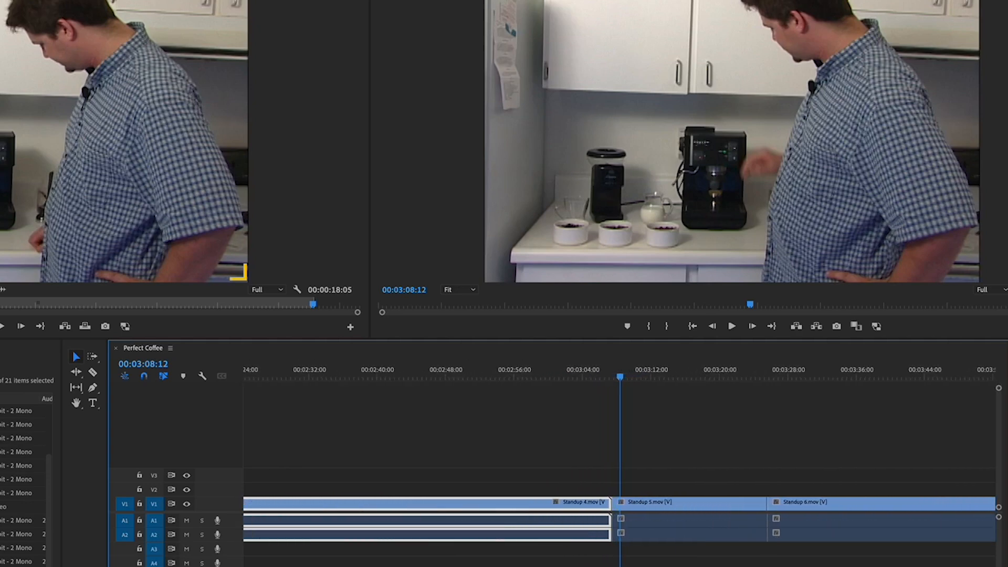
key(equal)
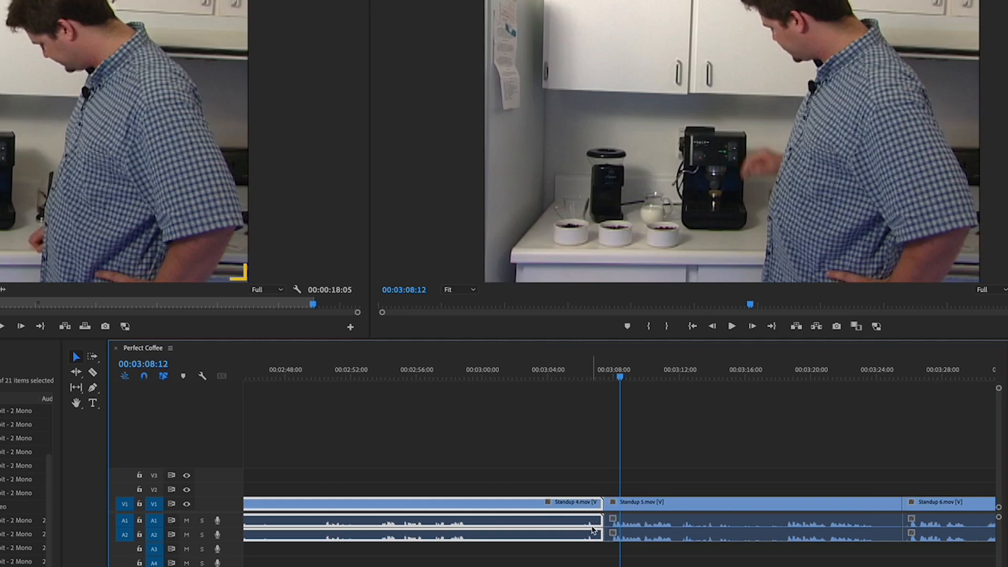
- Play back the end of Standup 4 to find where the clip should end
click(554, 378)
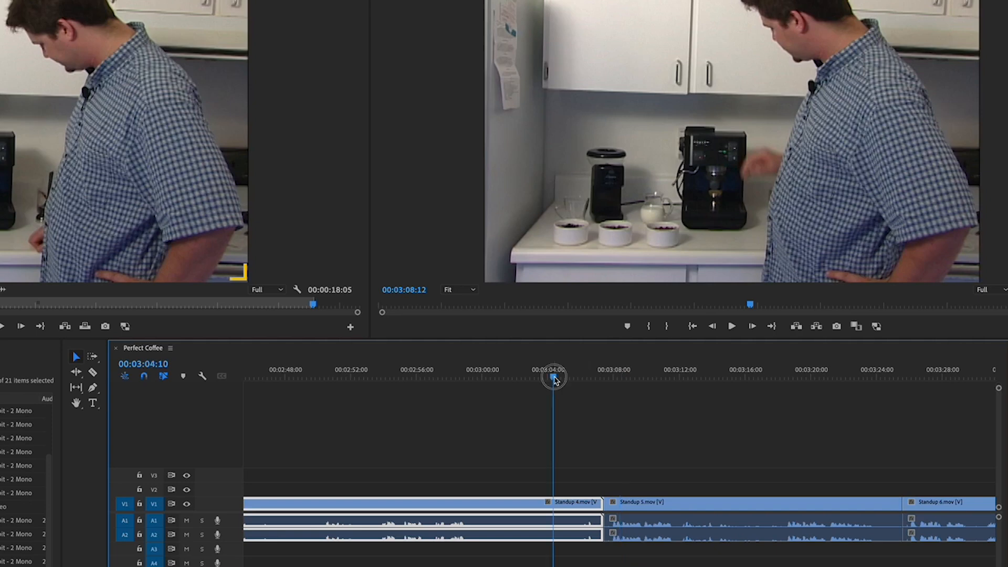
key(space)
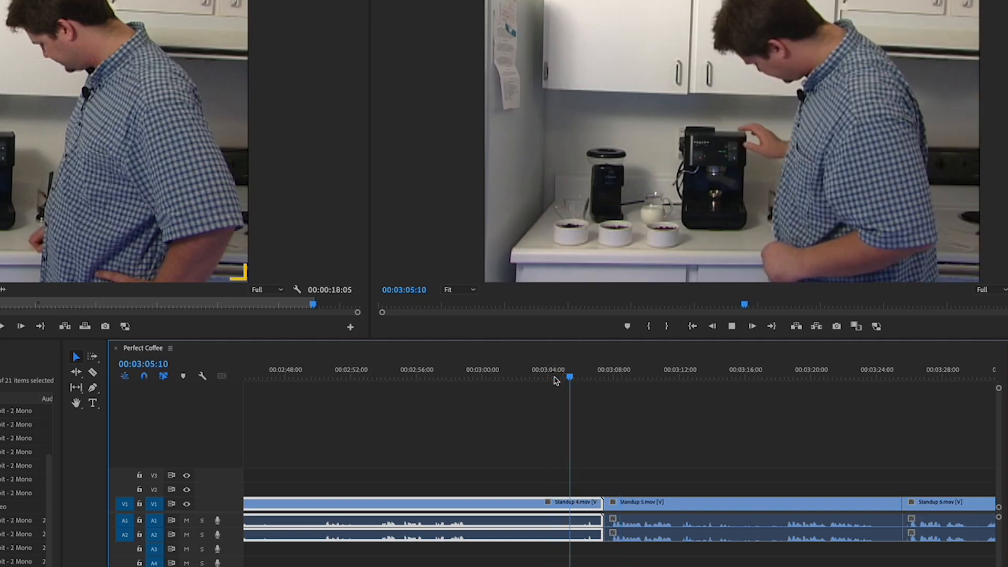
key(space)
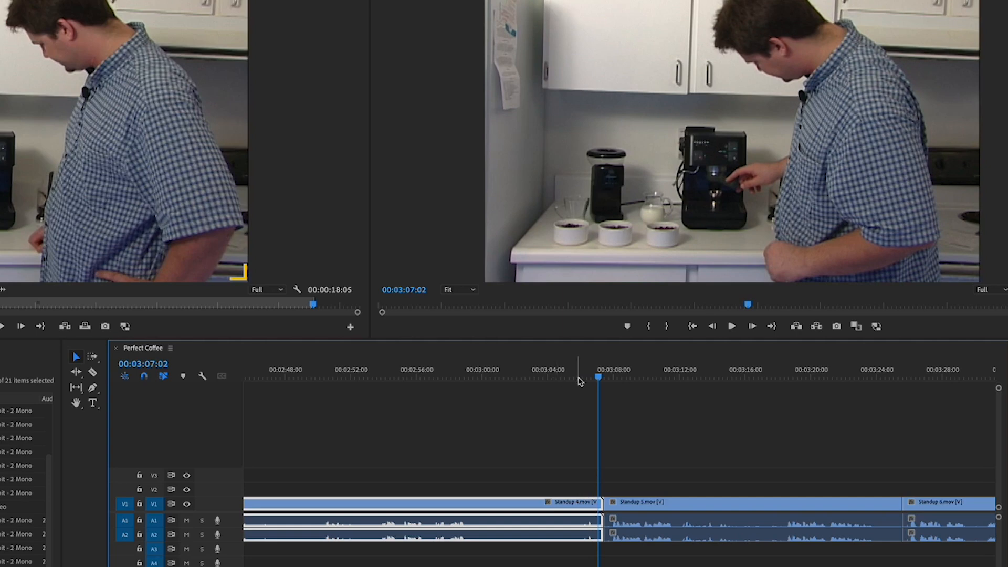
click(443, 377)
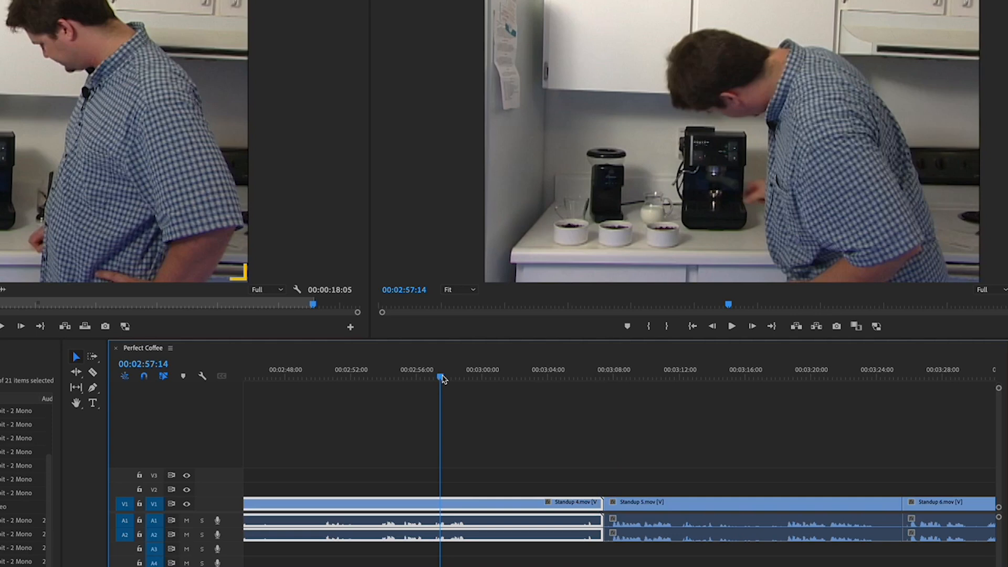
key(space)
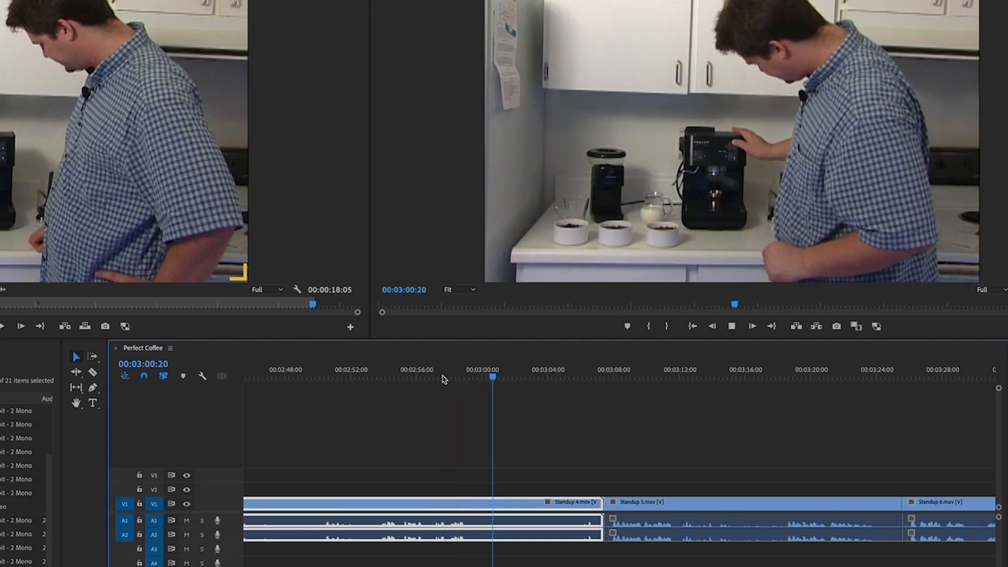
key(space)
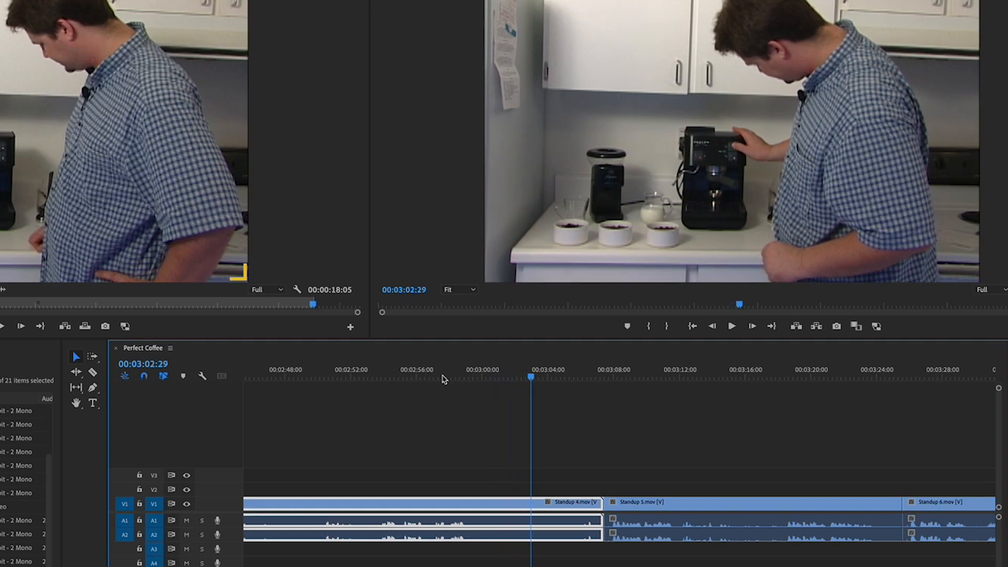
- Trim the end of Standup 4 back to the playhead and delete the resulting gap
click(558, 447)
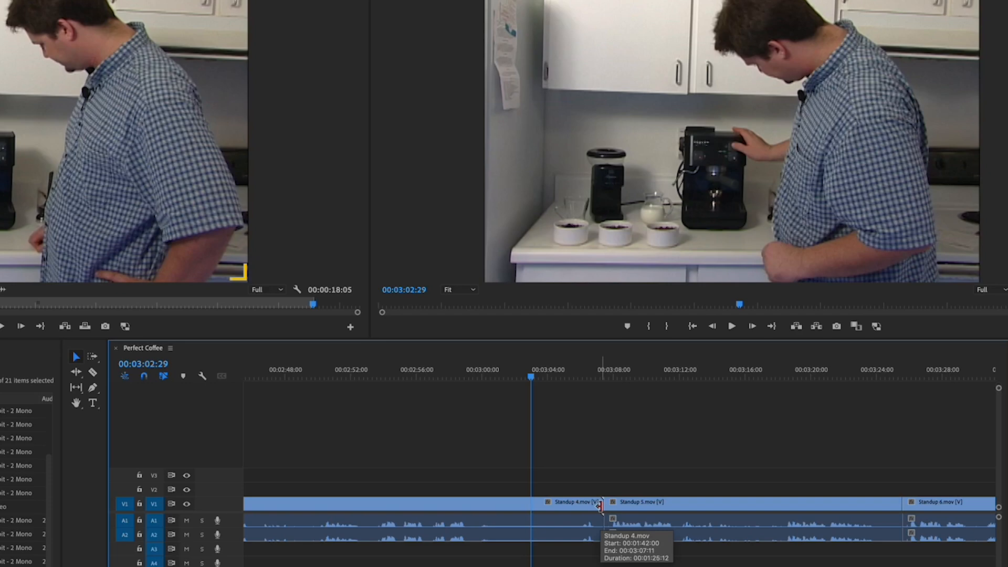
drag(600, 505, 529, 504)
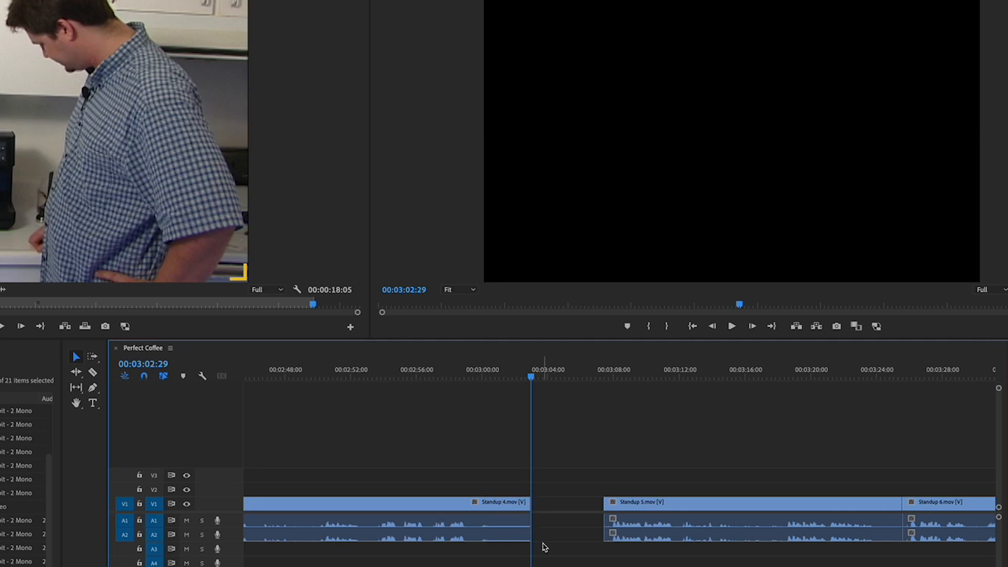
click(560, 512)
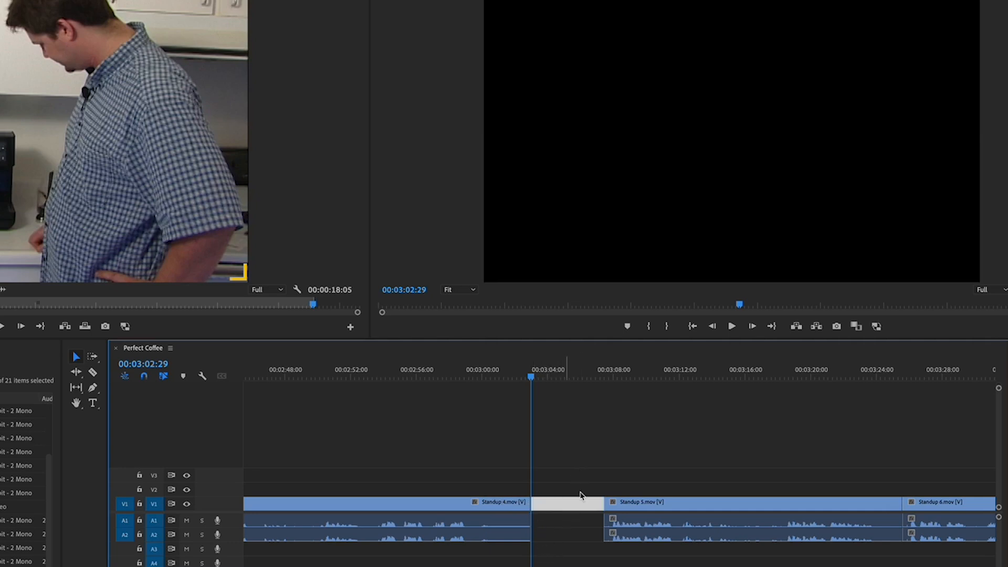
click(582, 453)
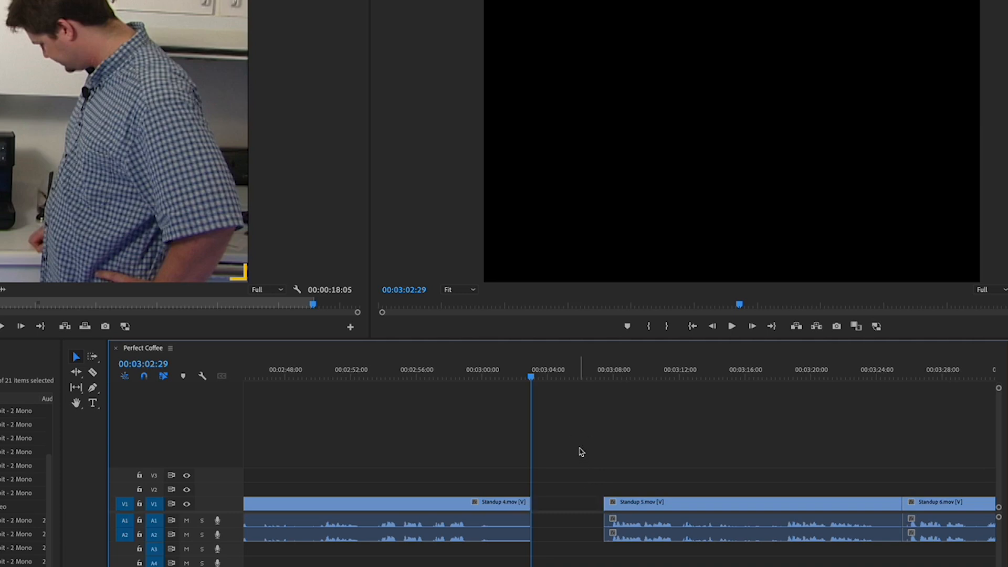
click(552, 508)
key(Delete)
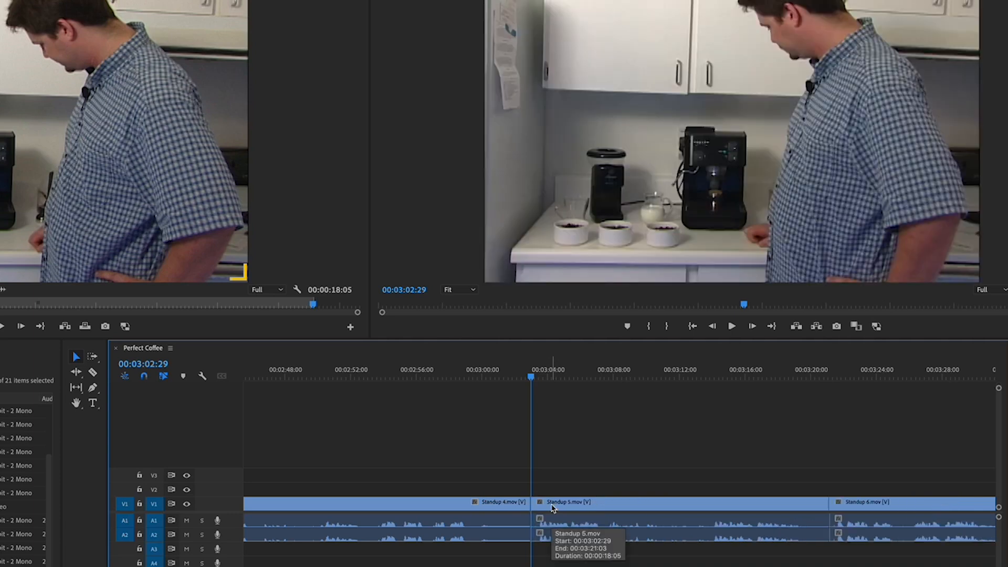
- Play back the cut, then undo the gap deletion and the trim of Standup 4
click(464, 377)
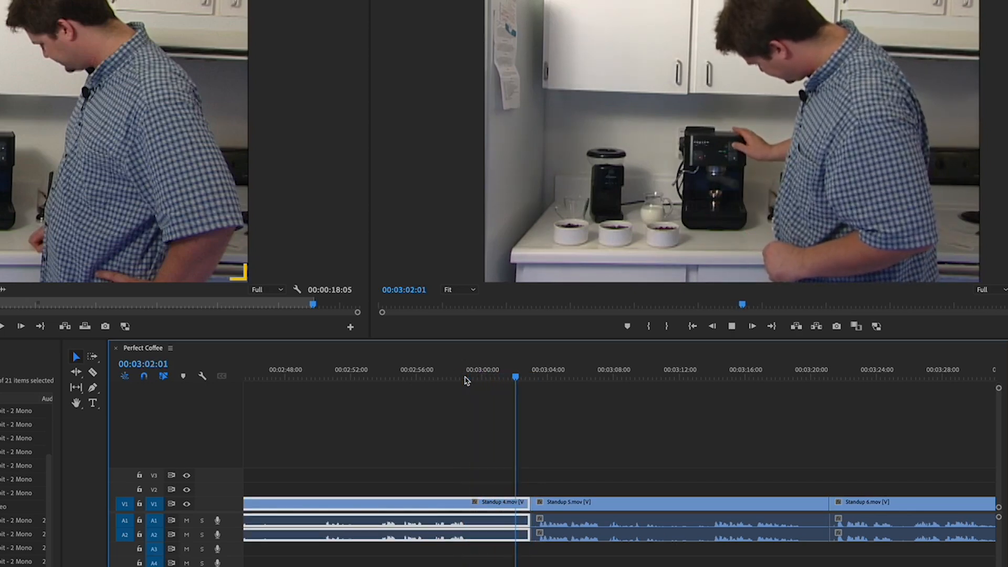
key(space)
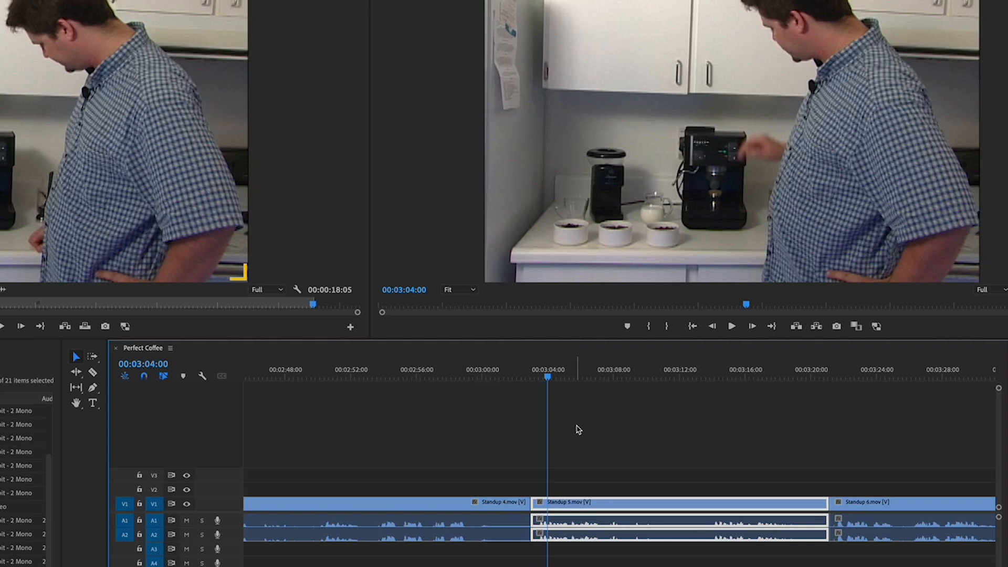
key(super+z)
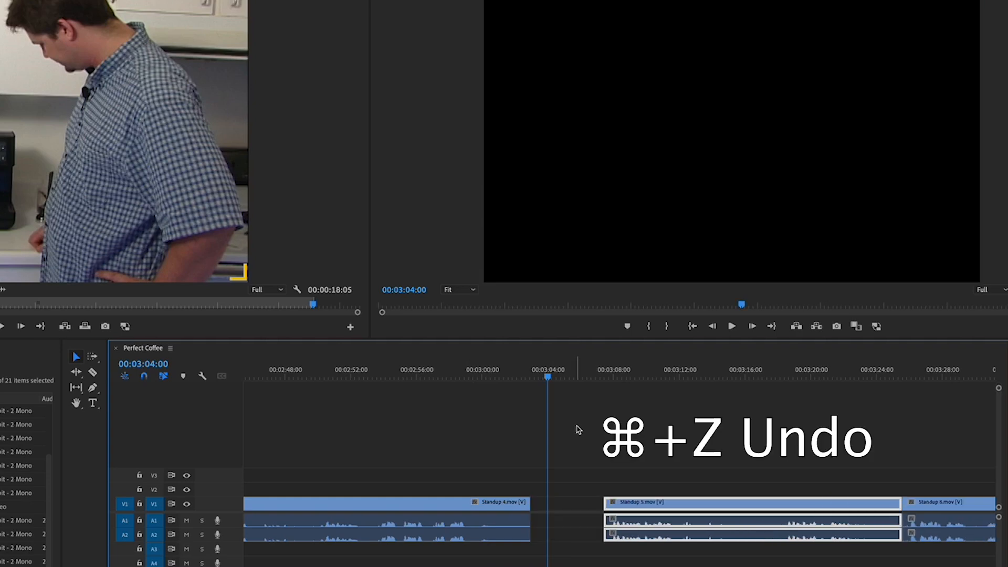
key(super+z)
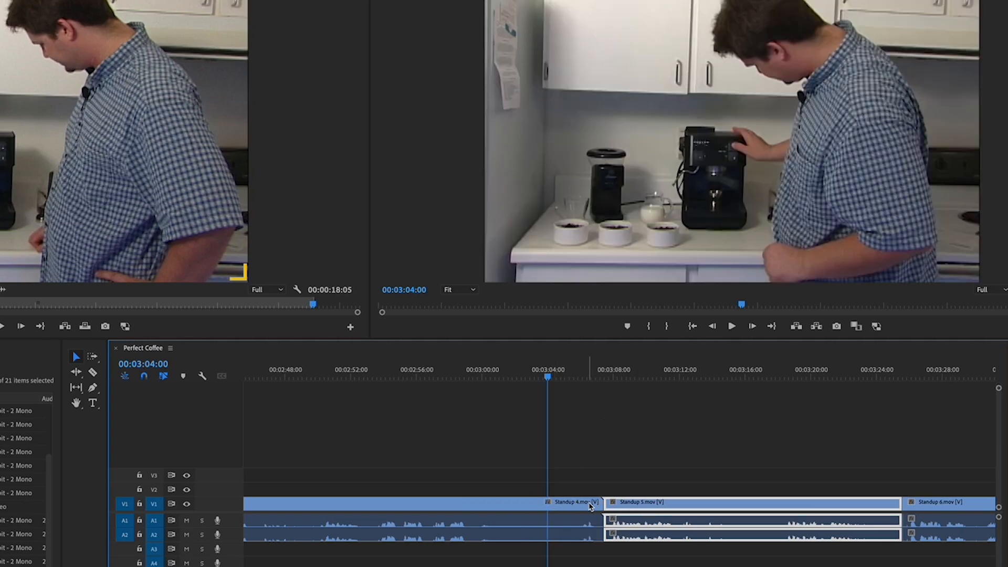
- Try trimming the end of Standup 4 to the playhead at 00:03:04:00 and undo that trim
click(580, 454)
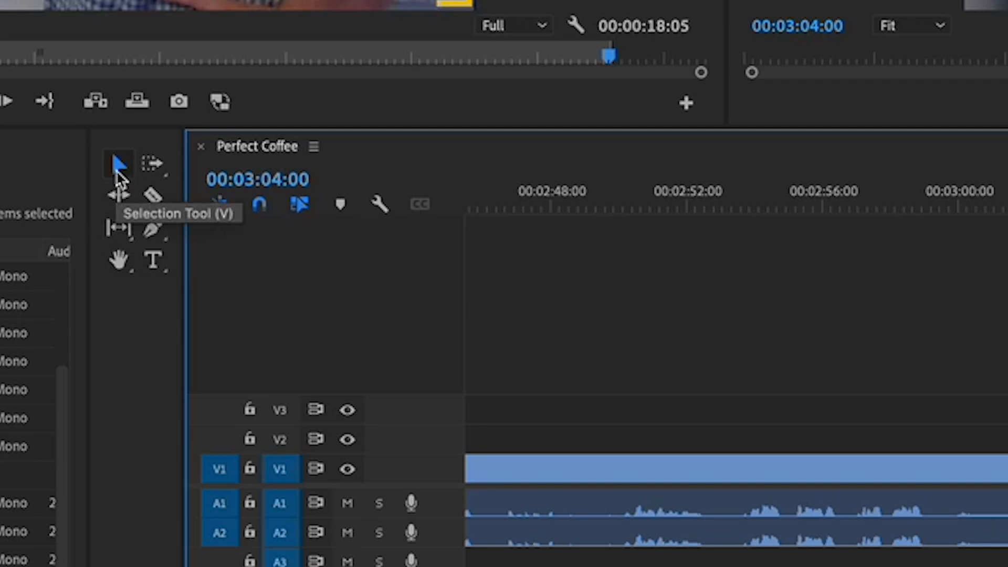
click(119, 199)
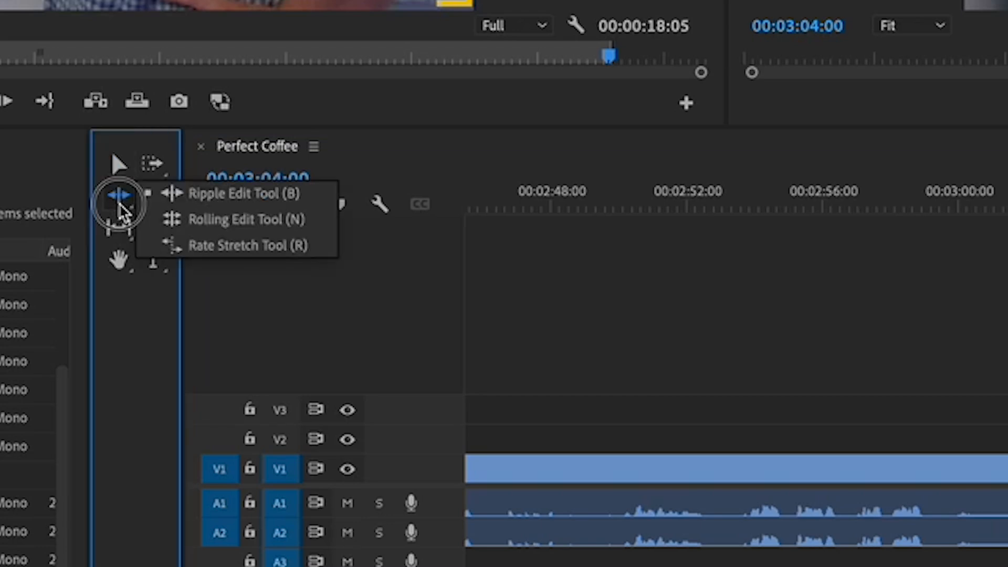
click(242, 199)
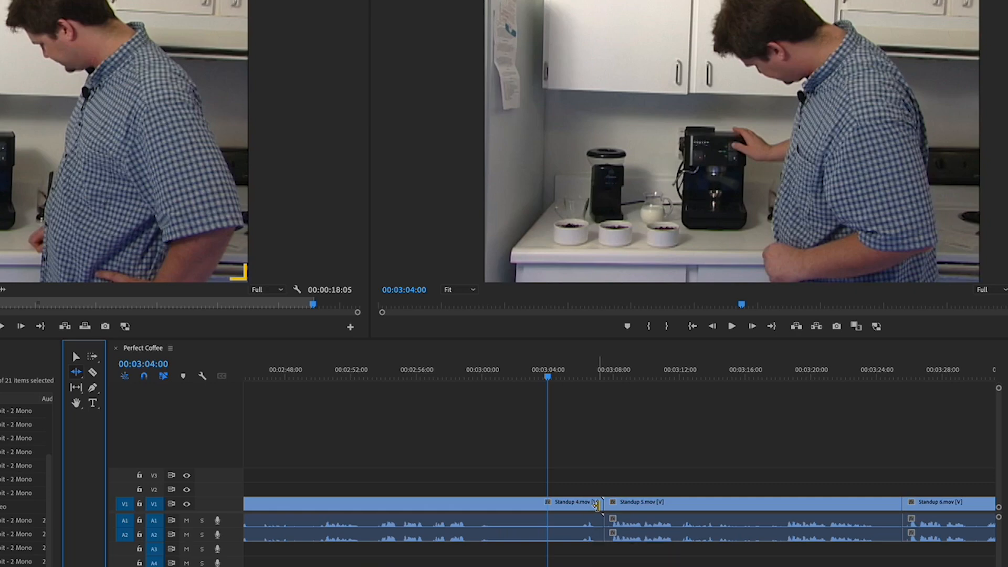
click(74, 358)
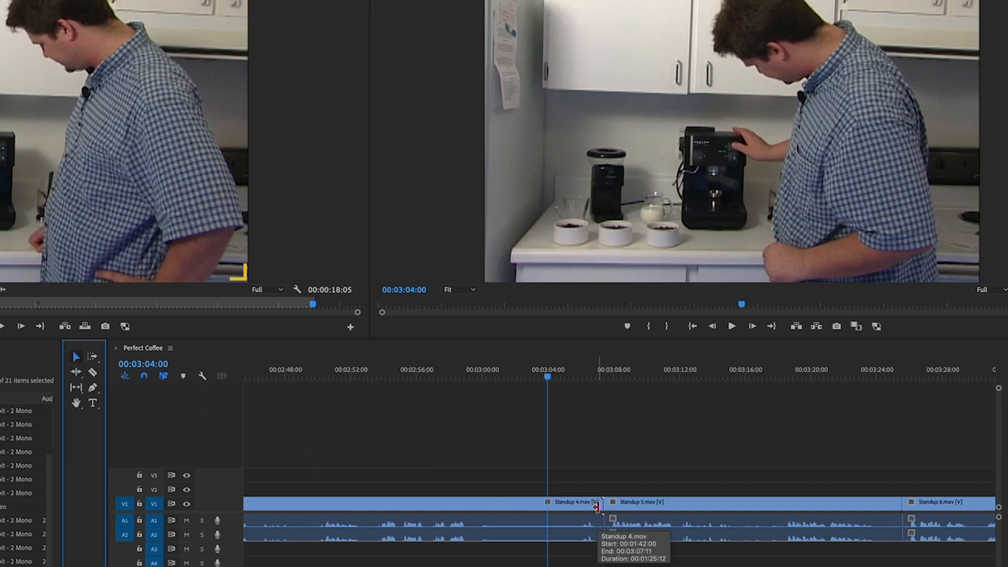
drag(597, 505, 549, 508)
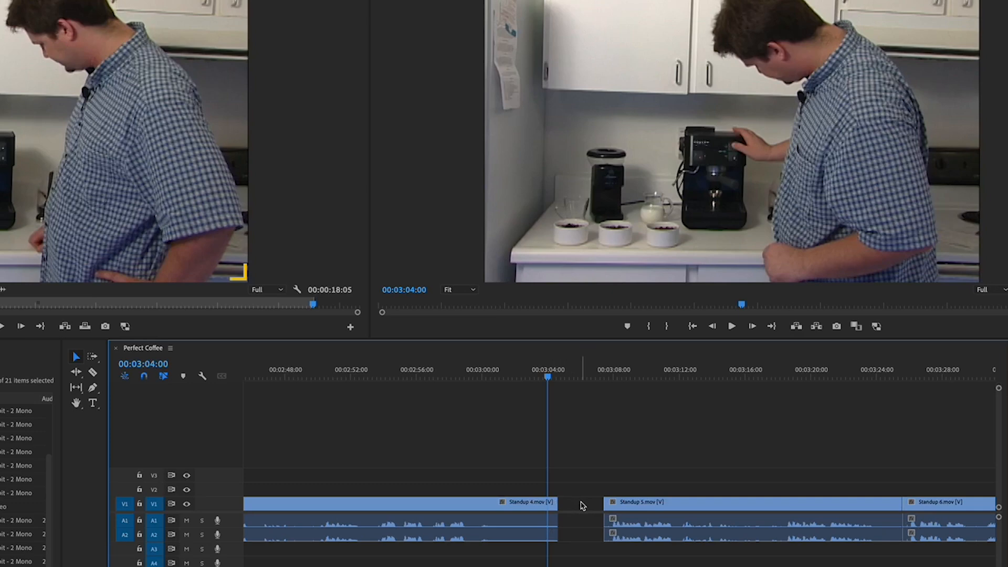
key(ctrl+z)
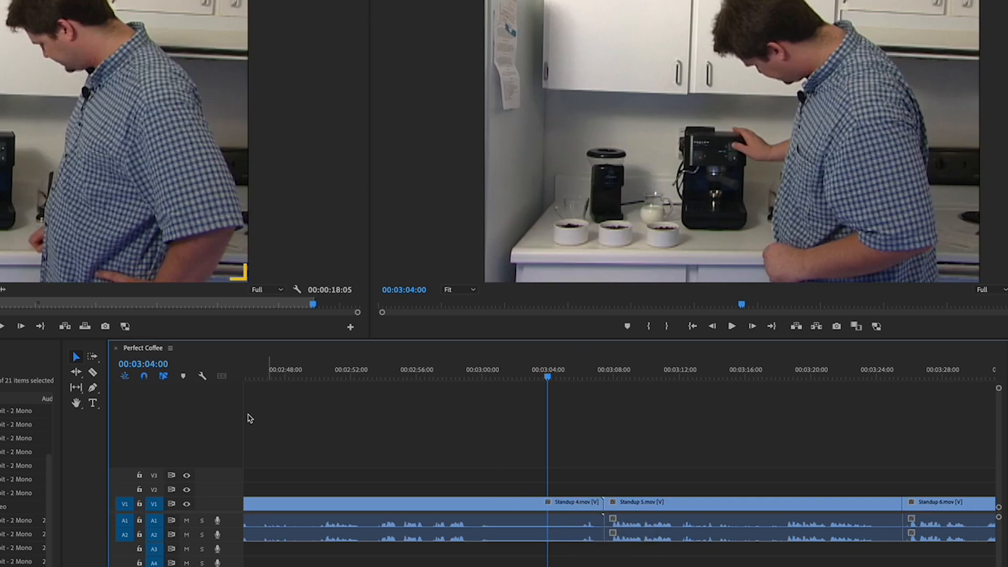
- With the Ripple Edit Tool, ripple-trim the end of Standup 4 back to the playhead at 00:03:04:00
click(76, 372)
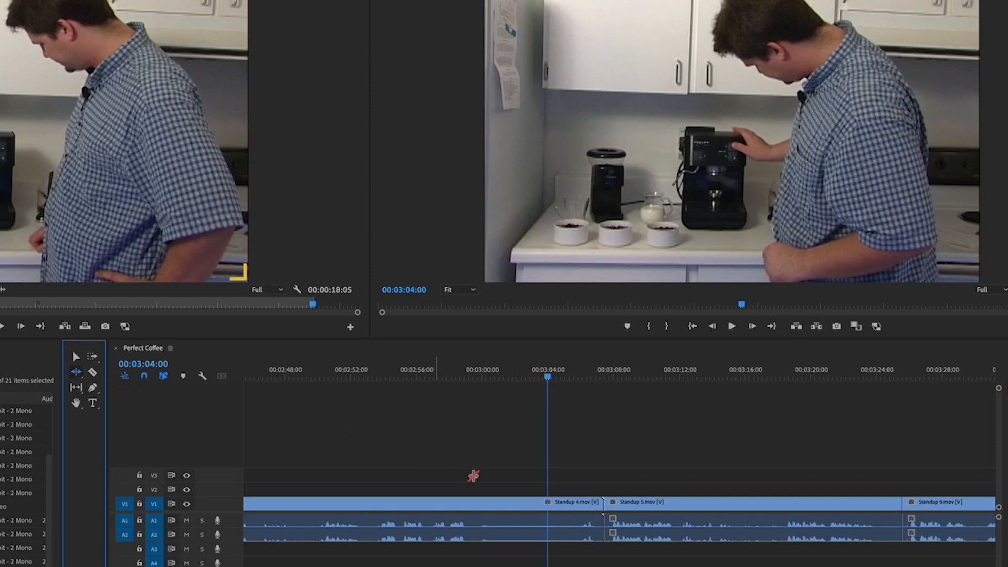
click(596, 503)
drag(597, 502, 544, 505)
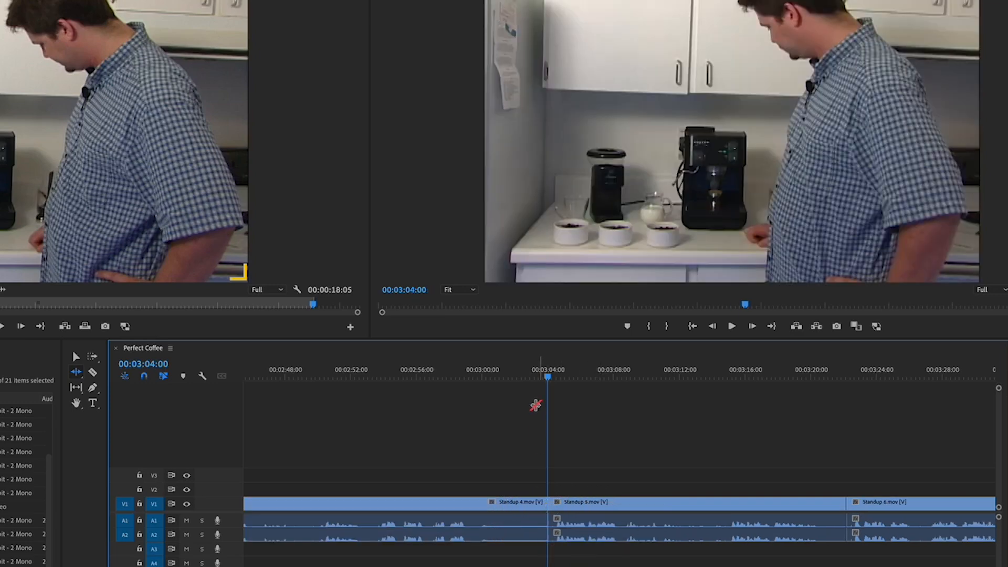
- Play back the new cut between Standup 4 and Standup 5
drag(522, 380, 462, 378)
key(space)
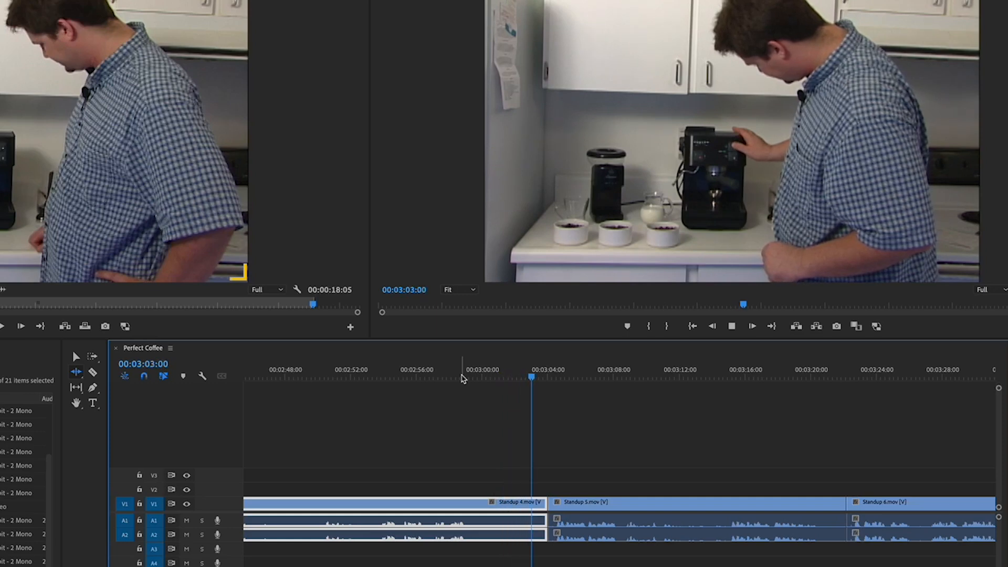
click(594, 501)
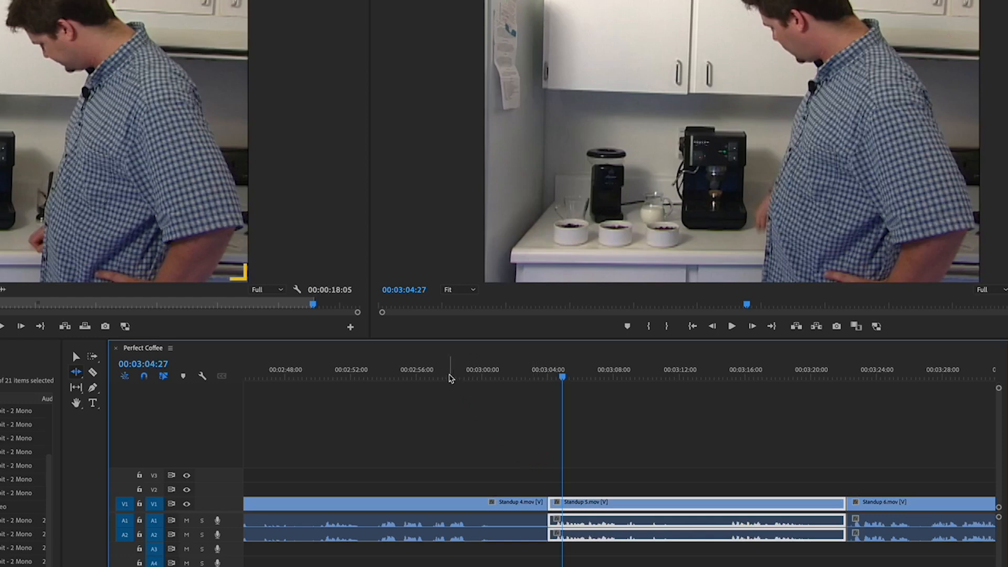
drag(449, 378, 422, 378)
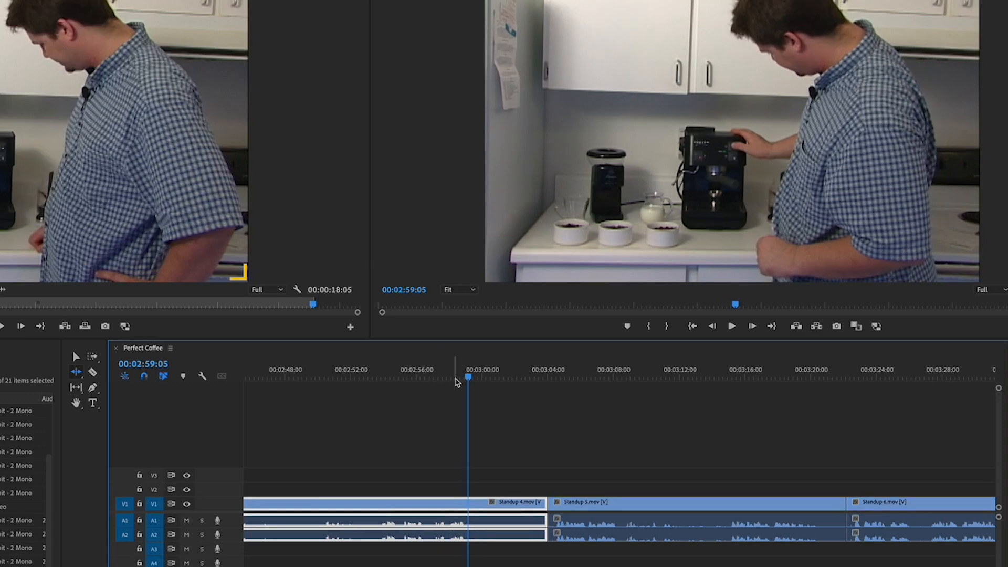
drag(459, 378, 431, 382)
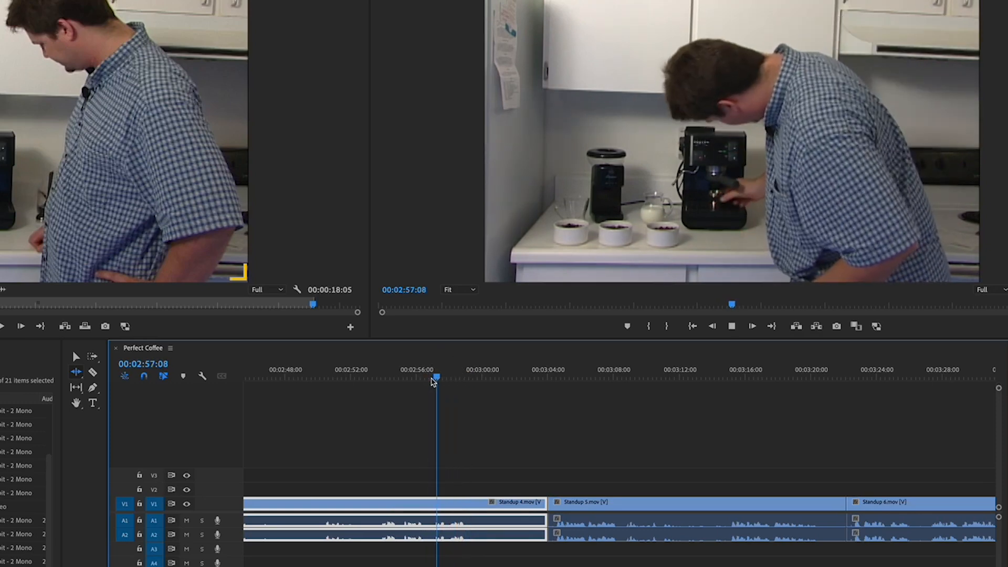
- Ripple-trim the end of Standup 4 further back to the playhead at 00:02:57:27
key(space)
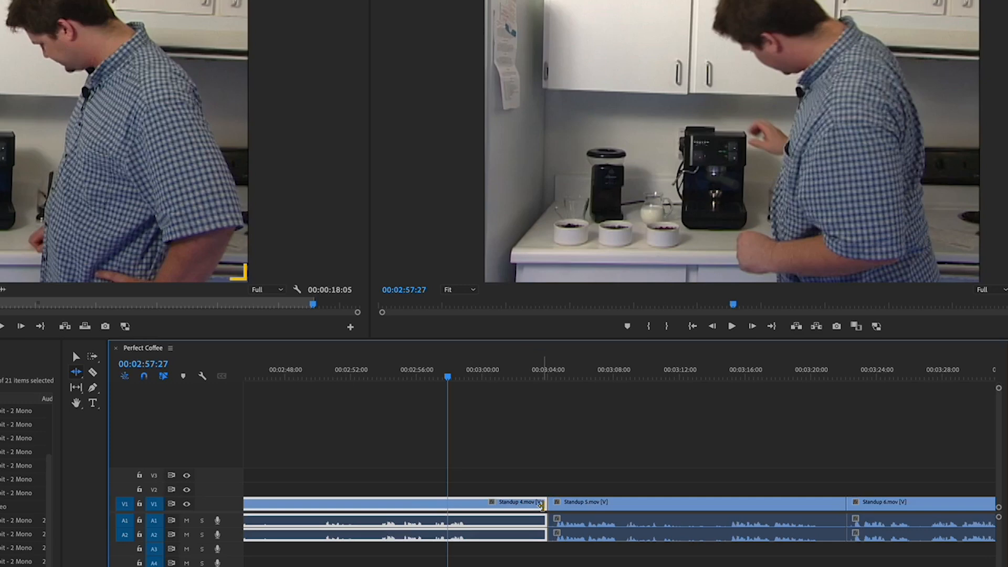
drag(542, 505, 443, 501)
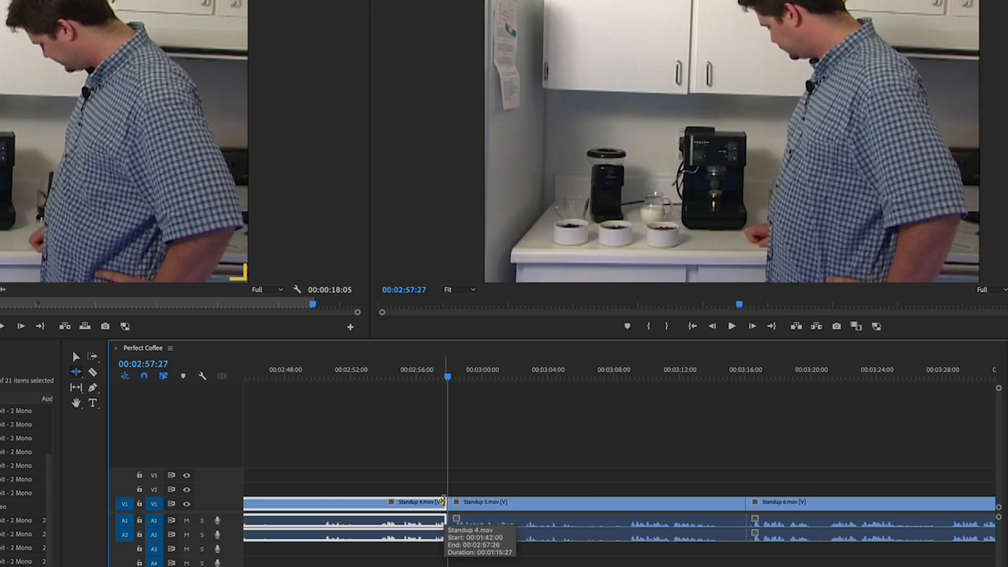
click(372, 379)
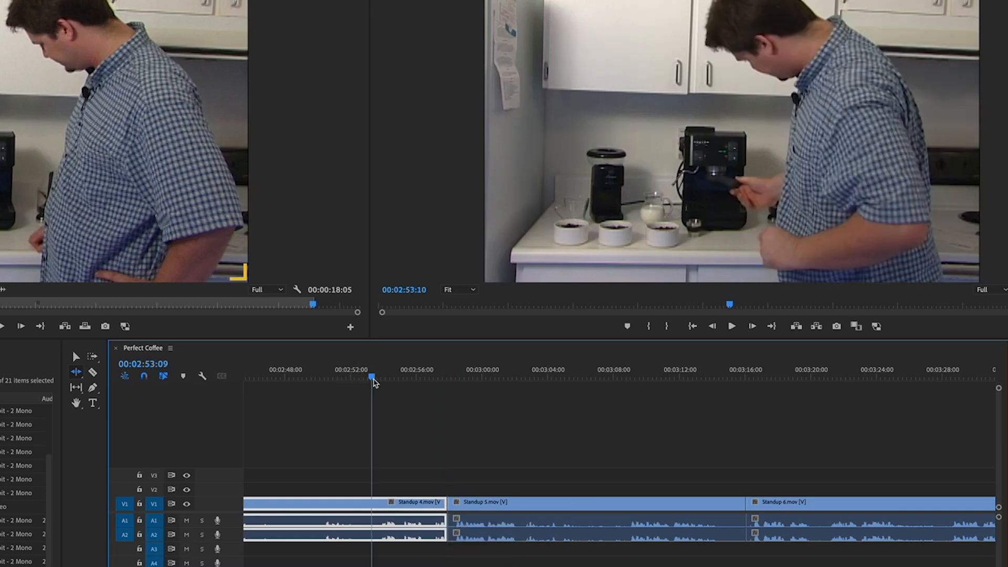
- Play back the trimmed transition from Standup 4 into Standup 5
key(space)
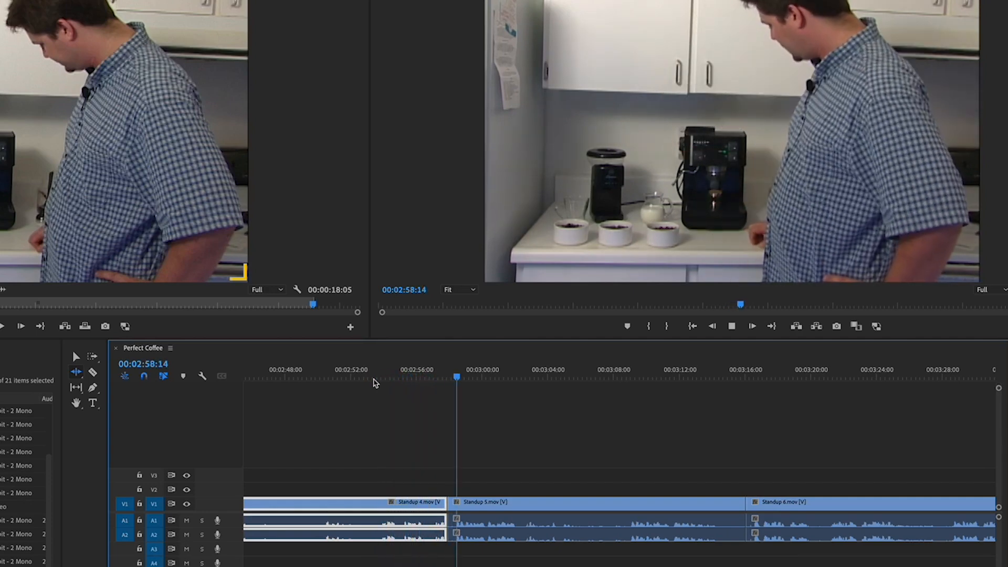
key(space)
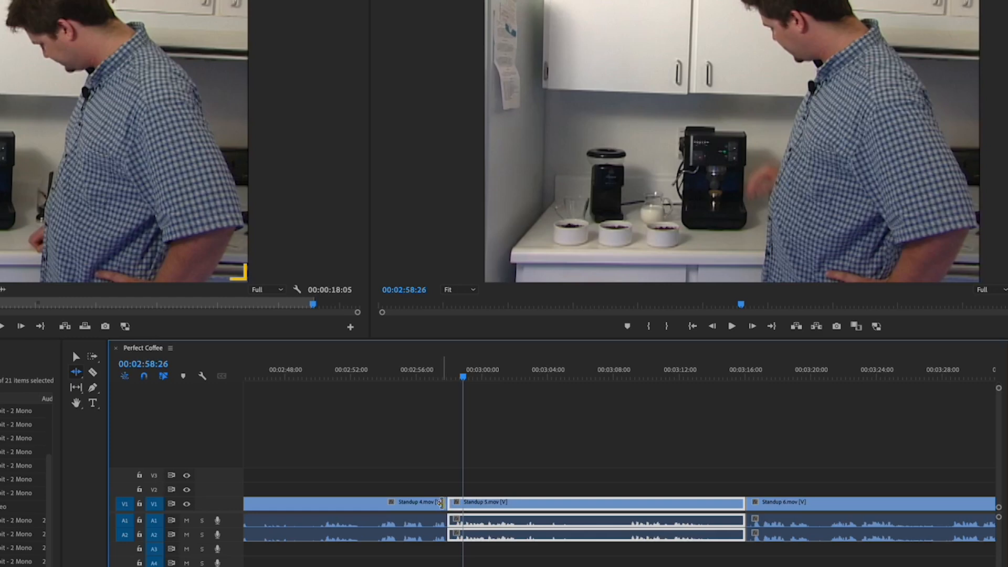
- Ripple-extend the end of Standup 4 by about one second and play back the cut
click(415, 377)
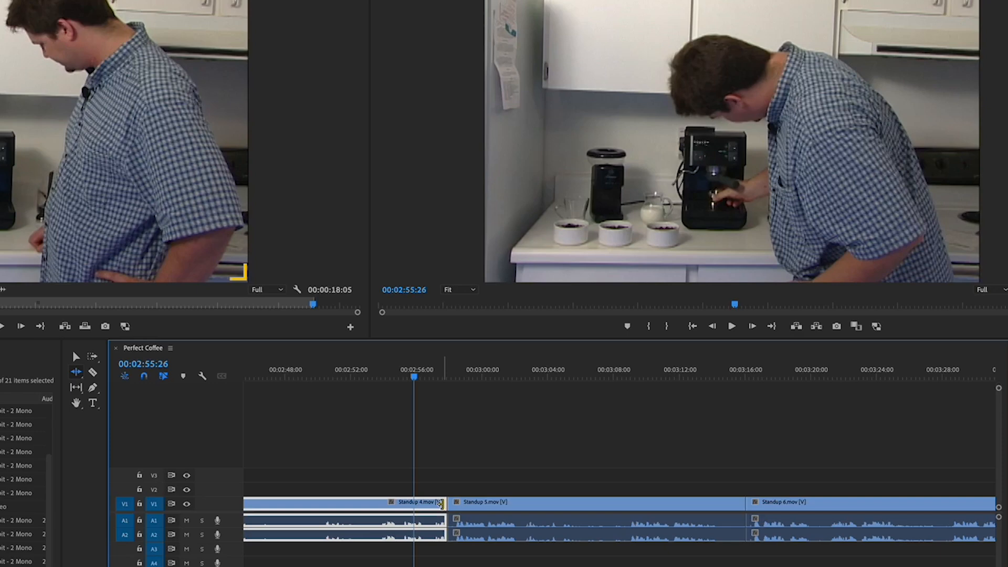
mouse_move(447, 504)
mouse_down()
mouse_move(575, 521)
mouse_move(612, 514)
mouse_move(546, 499)
mouse_move(576, 499)
mouse_move(562, 498)
mouse_move(464, 502)
mouse_up()
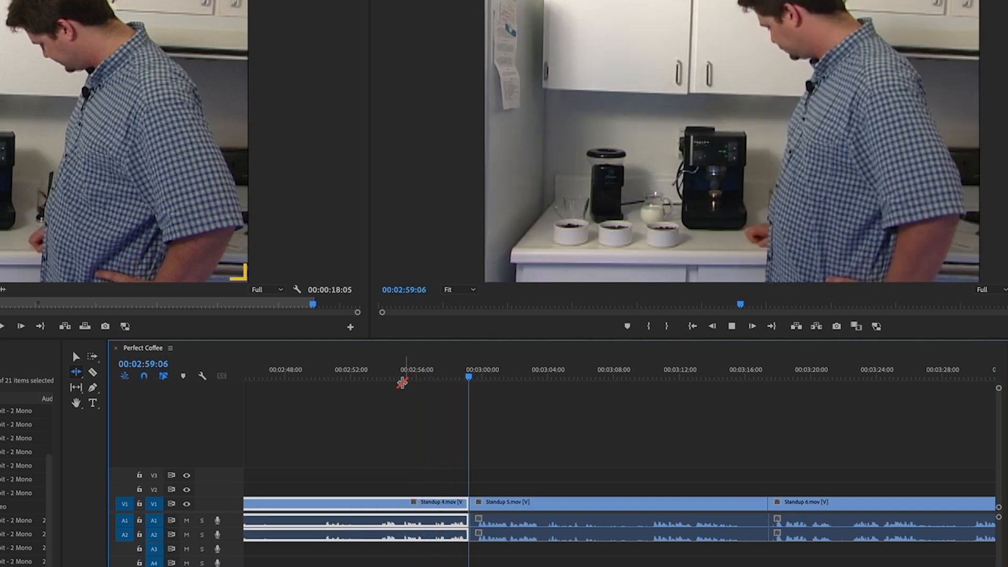
key(space)
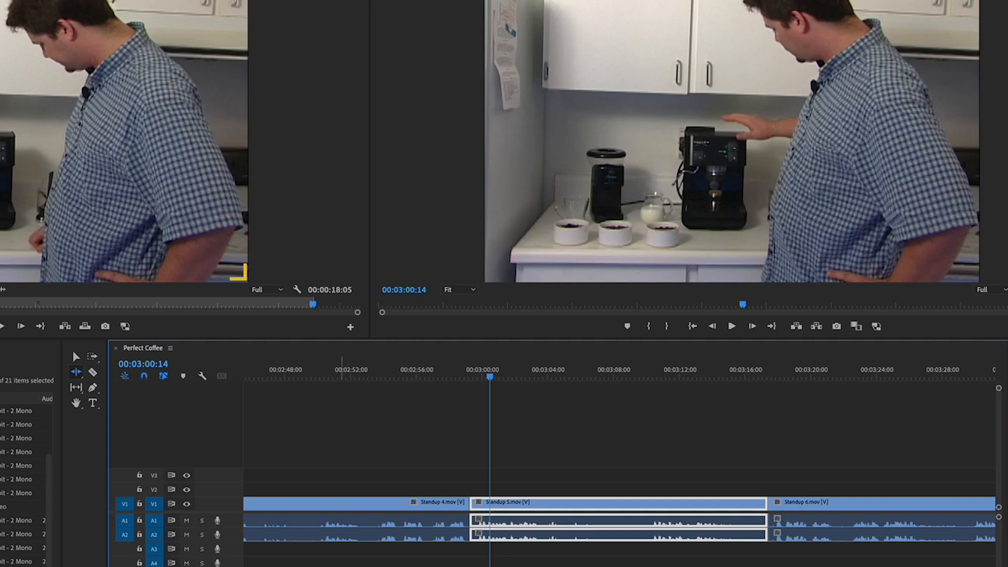
- Play back the transition from Standup 3 into Standup 4 across the whole sequence
scroll(619, 466, left, 10)
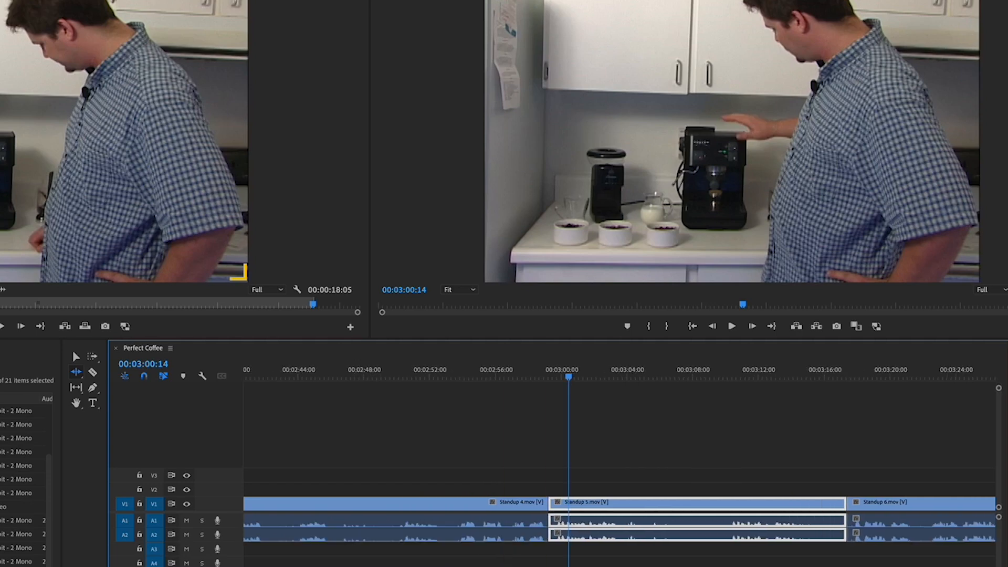
scroll(619, 466, left, 5)
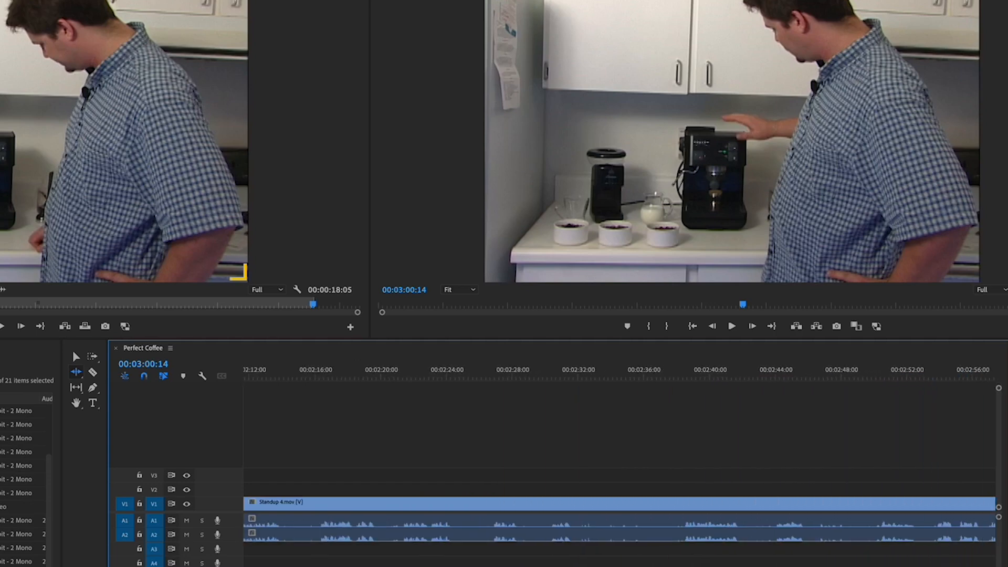
key(backslash)
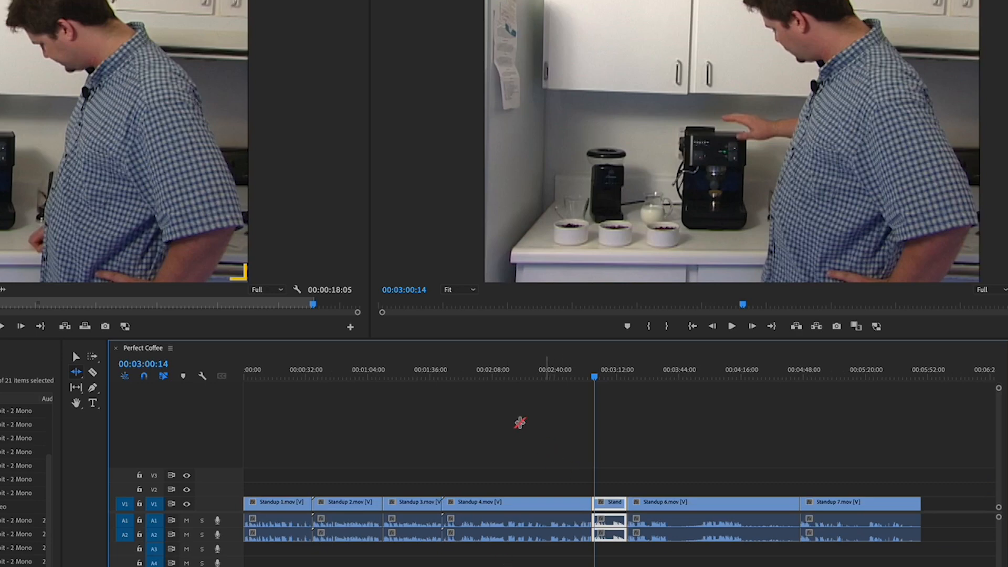
click(434, 377)
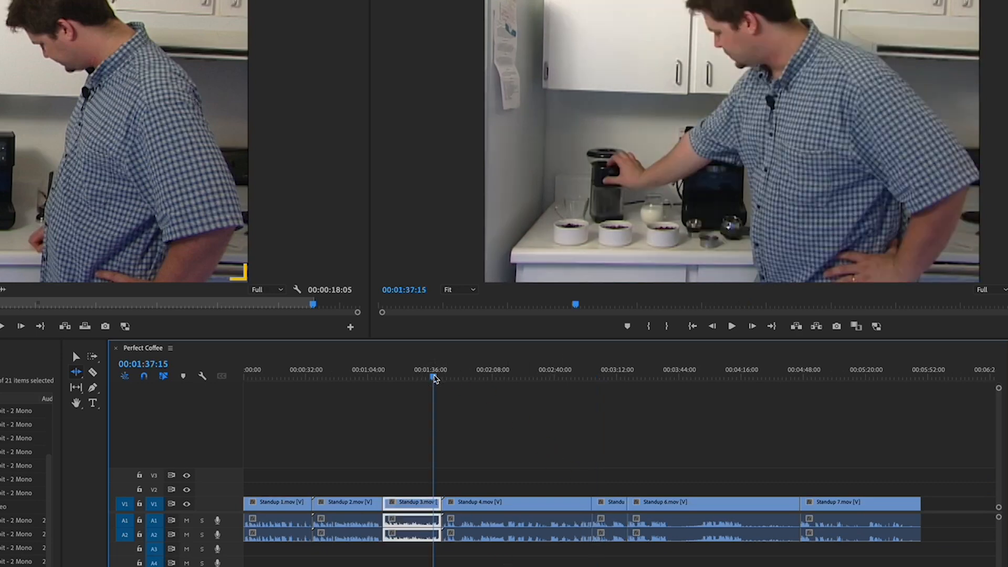
key(space)
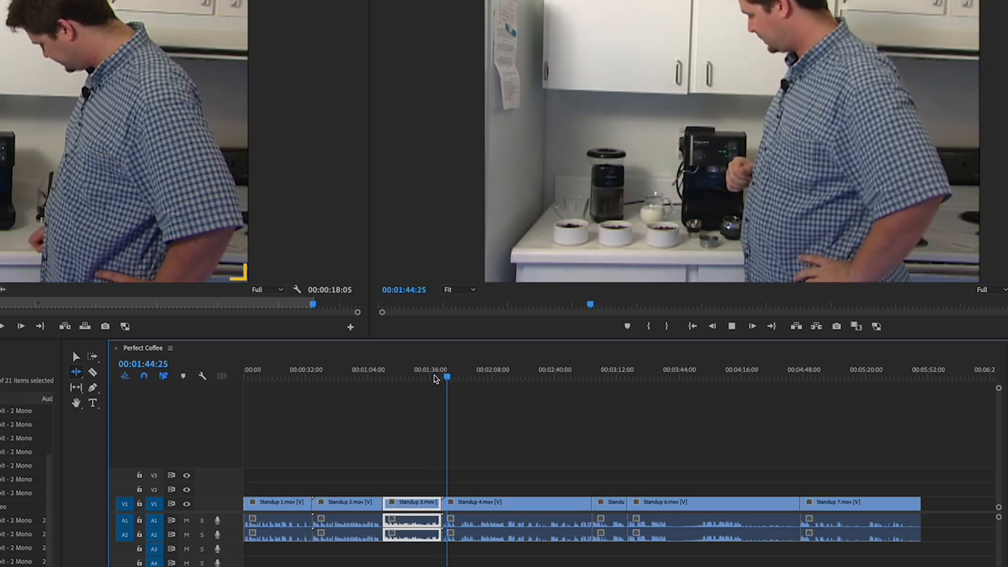
key(space)
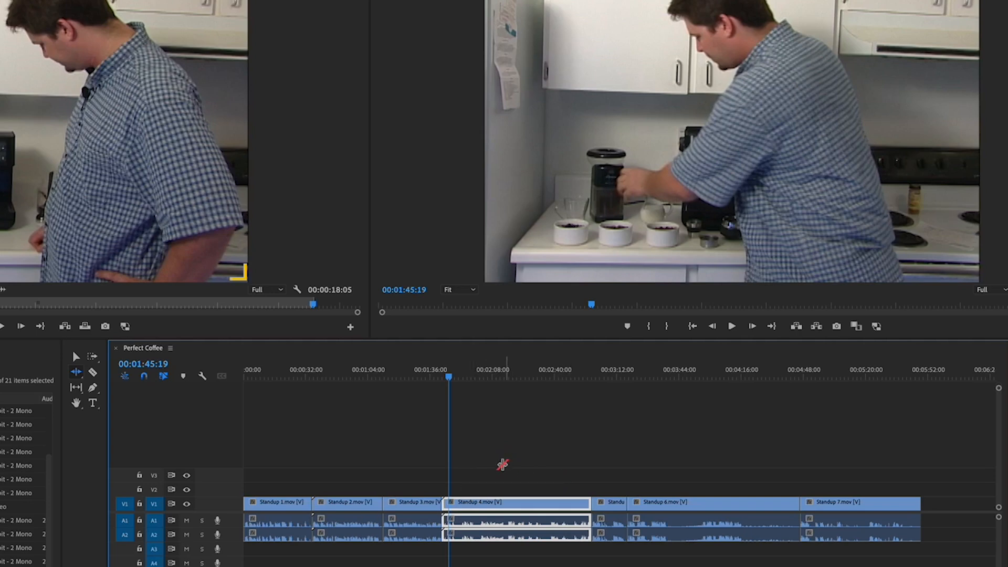
- Play back the opening of Standup 4 right after the cut from Standup 3
key(equal)
key(equal)
key(equal)
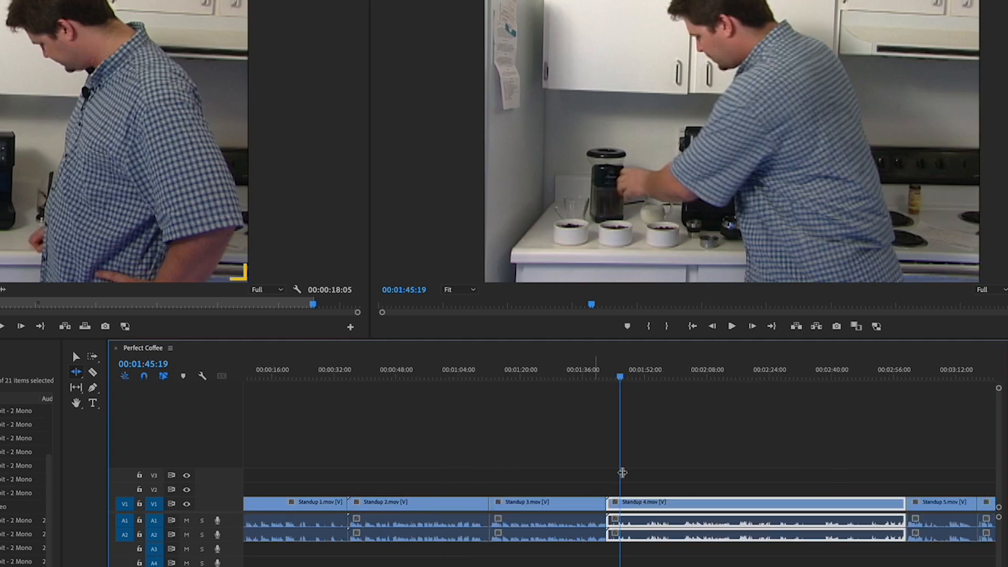
key(equal)
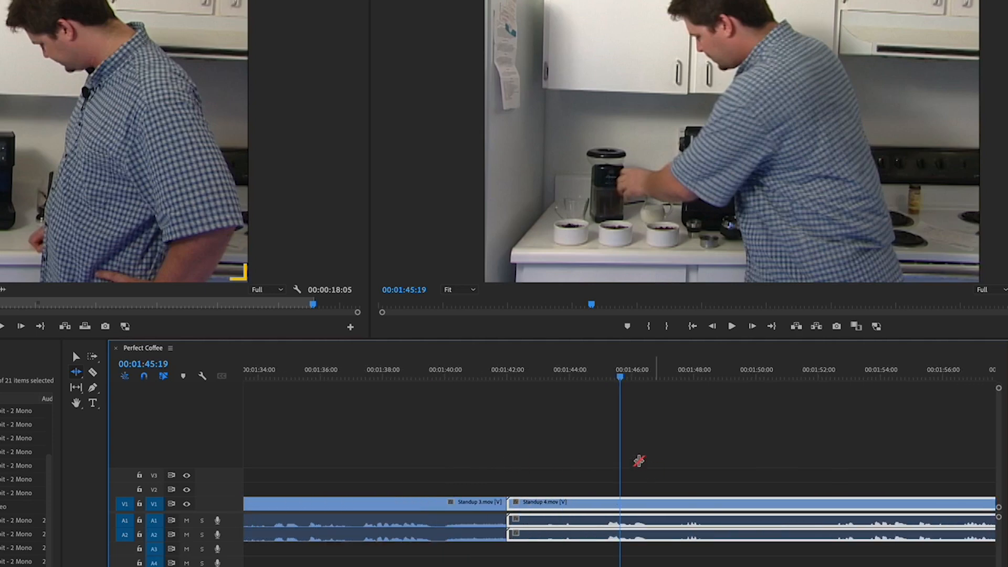
click(496, 376)
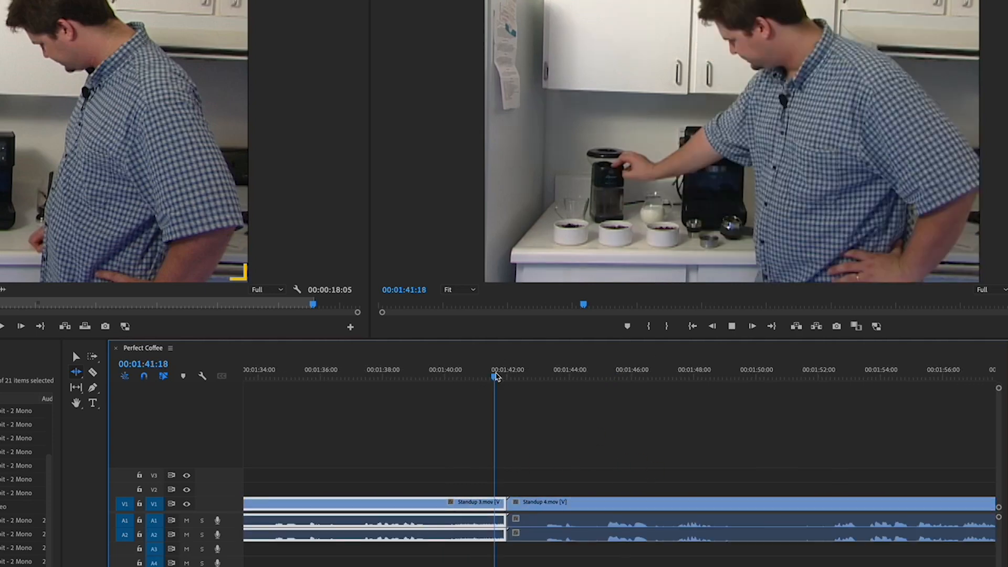
key(space)
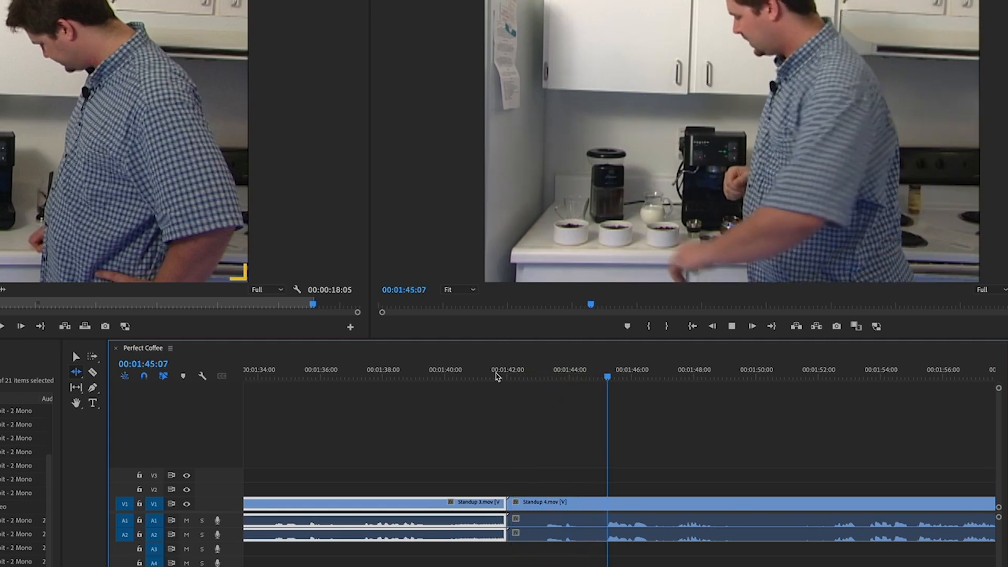
key(space)
- With the Selection tool, trim the start of Standup 4 to the playhead at 00:01:44:28 and delete the resulting gap
drag(624, 373, 598, 373)
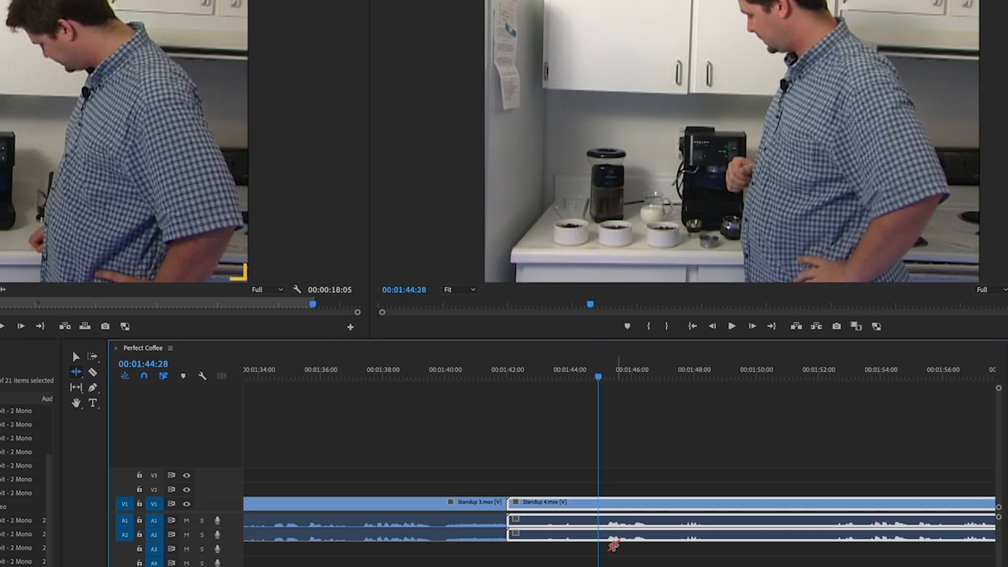
click(76, 358)
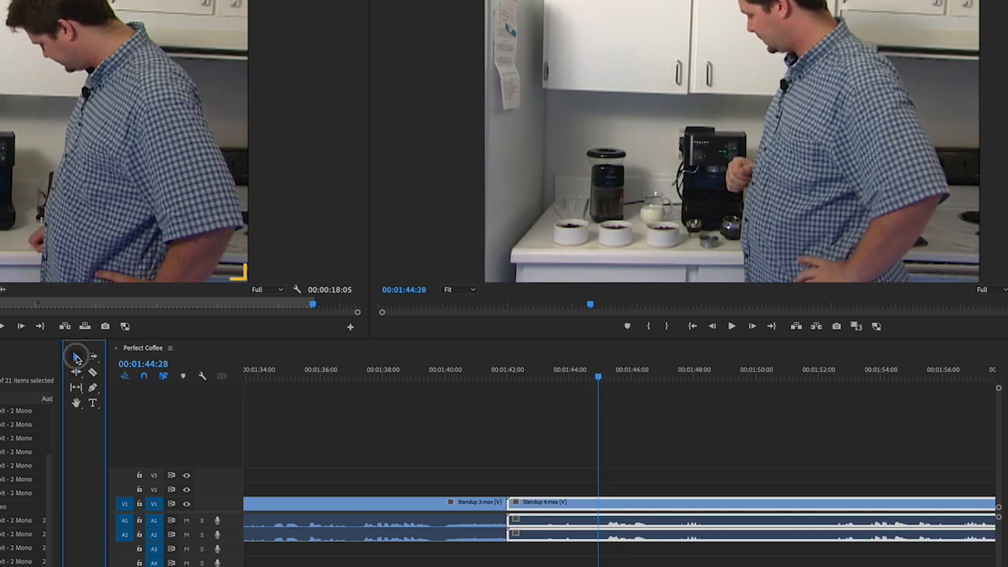
click(535, 436)
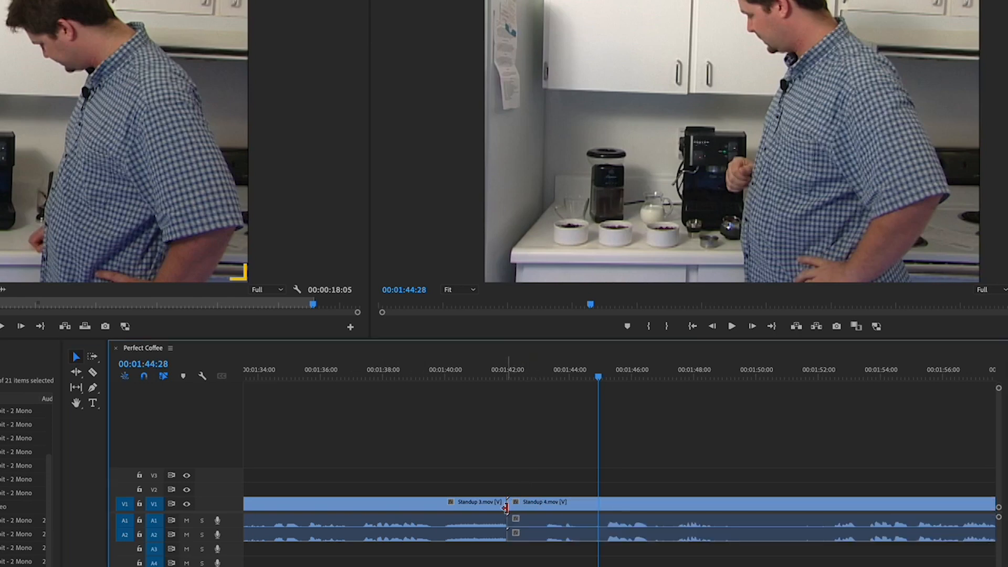
drag(509, 506, 599, 523)
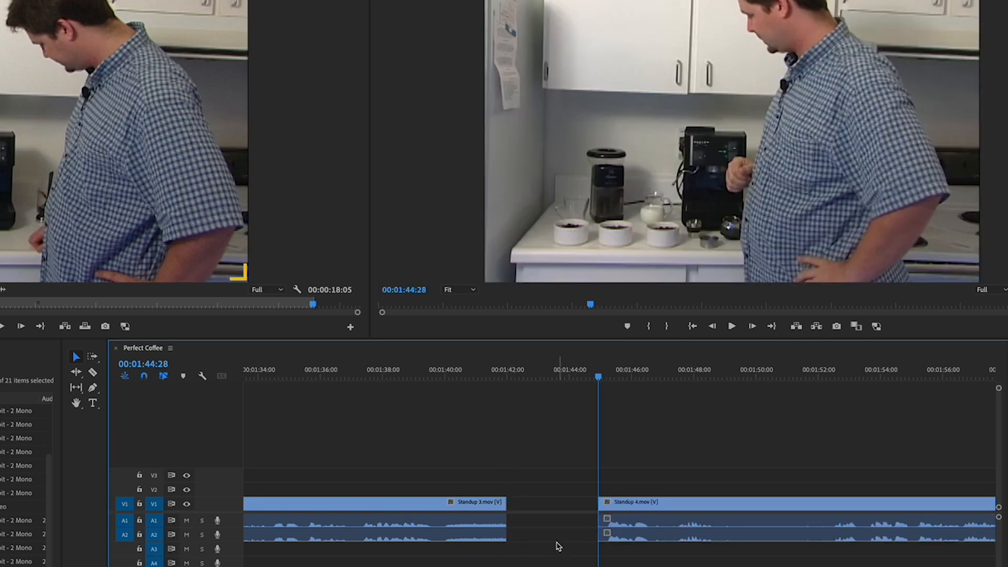
click(543, 505)
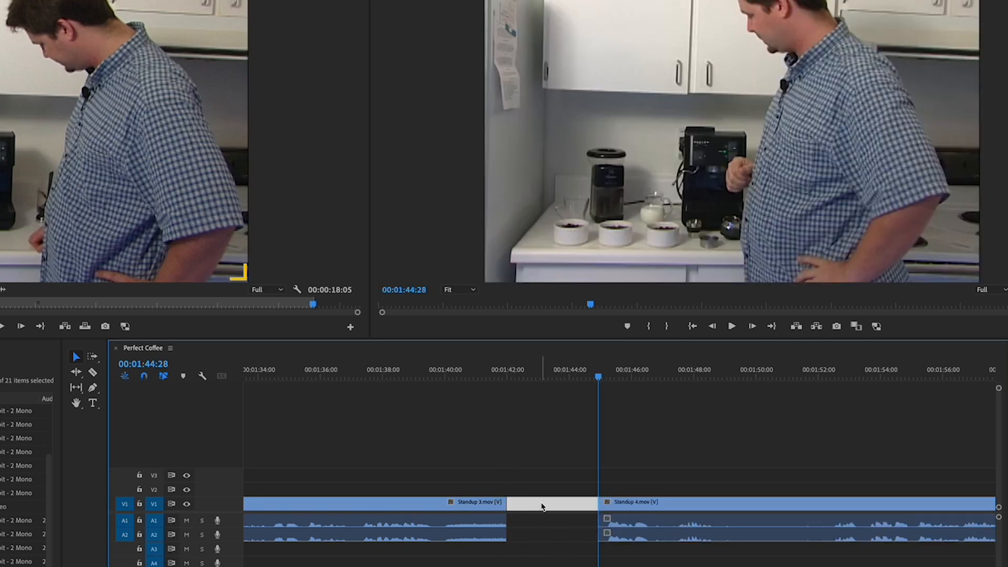
key(Delete)
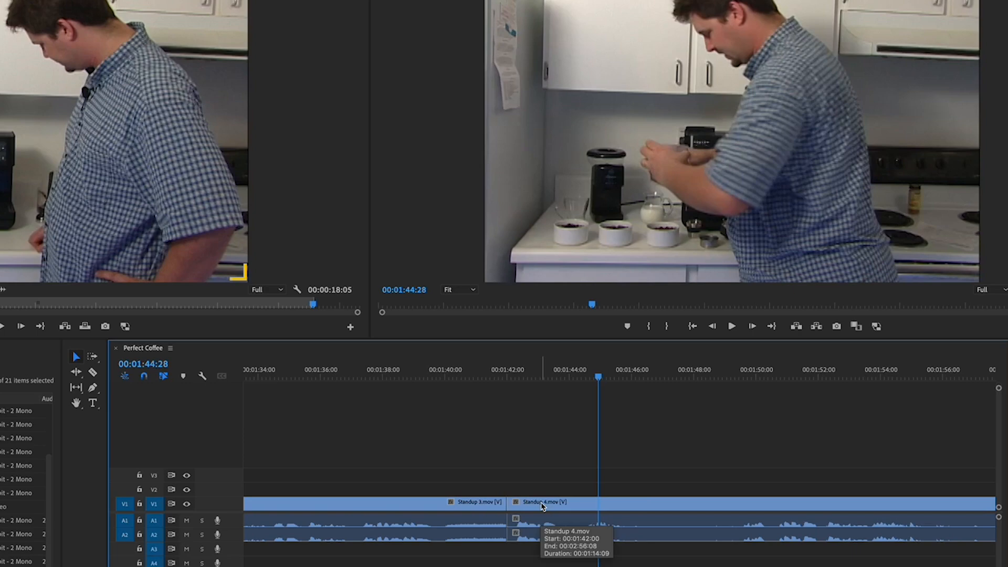
- Play back the tightened cut between Standup 3 and Standup 4, undoing and redoing the gap deletion
click(493, 381)
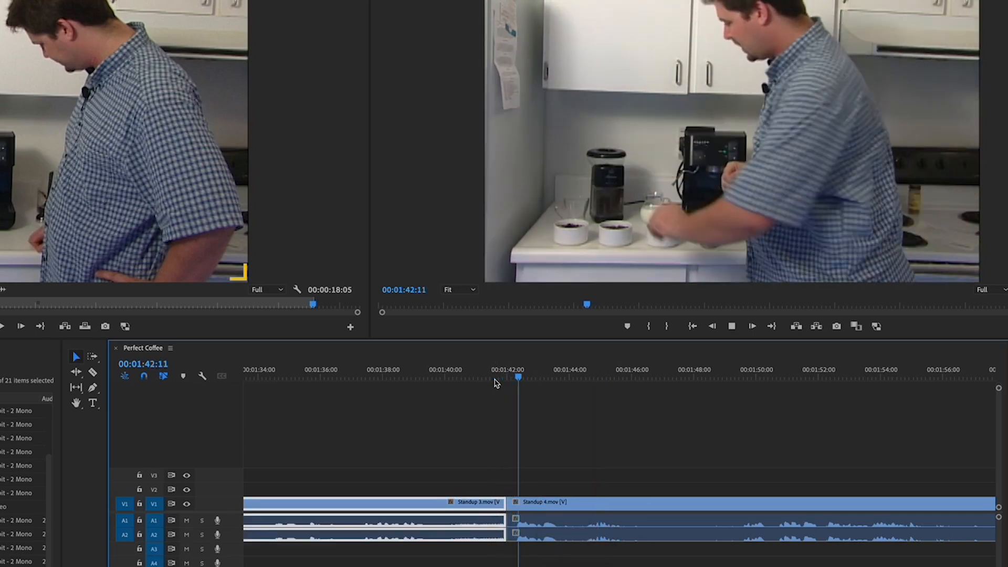
key(space)
key(ctrl+z)
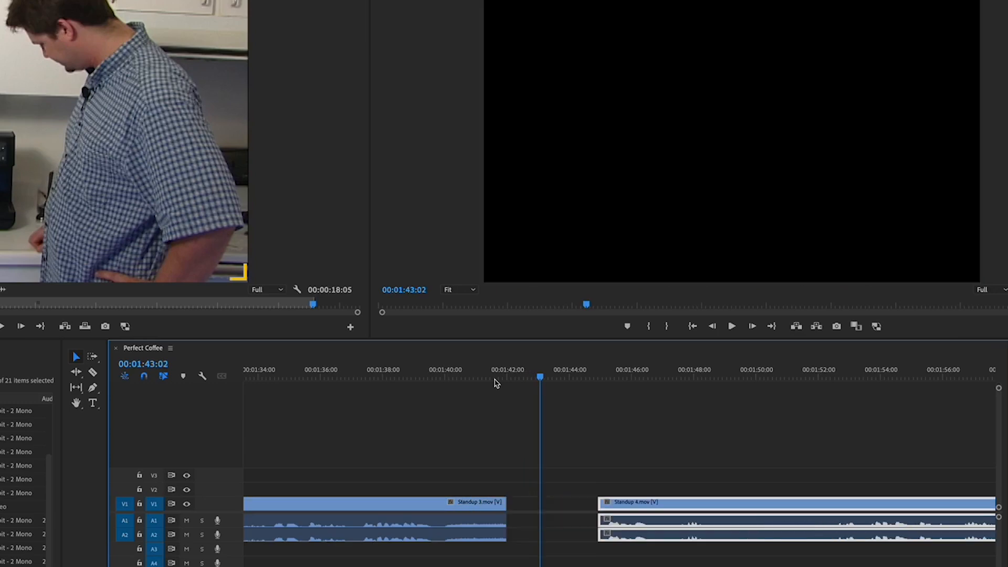
key(ctrl+shift+z)
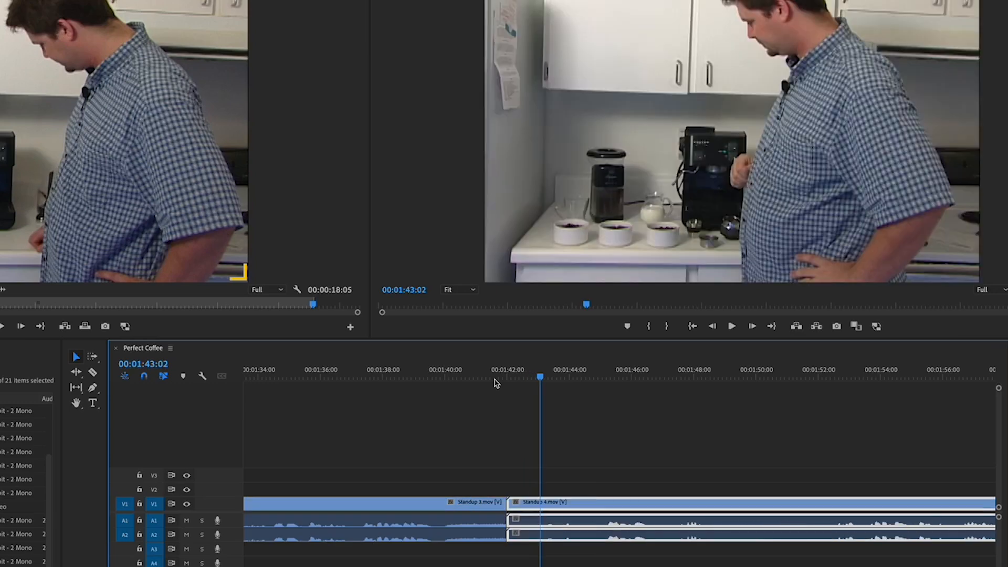
- Try ripple-trimming the start of Standup 4 with the Ripple Edit Tool and play back the cut
click(490, 418)
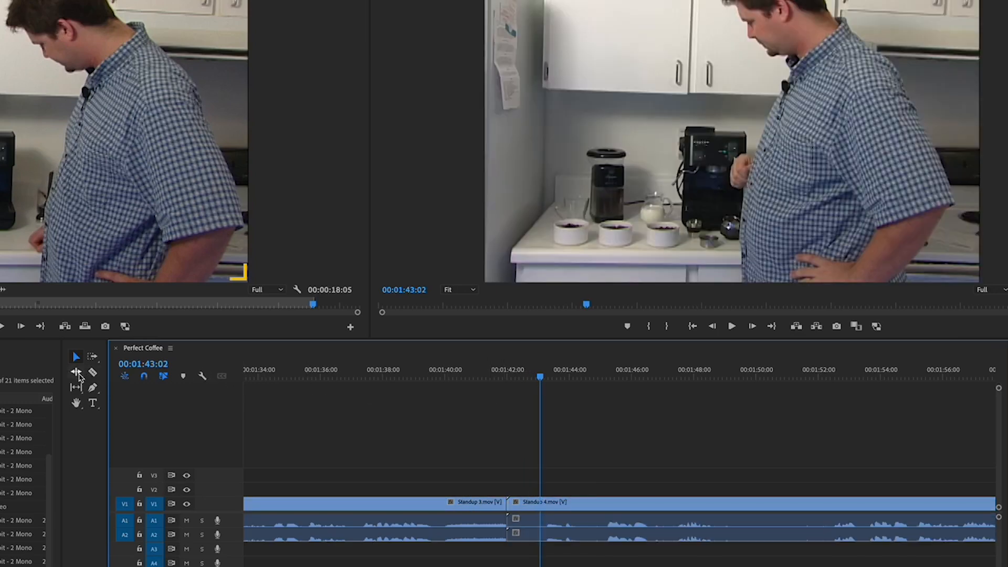
click(77, 373)
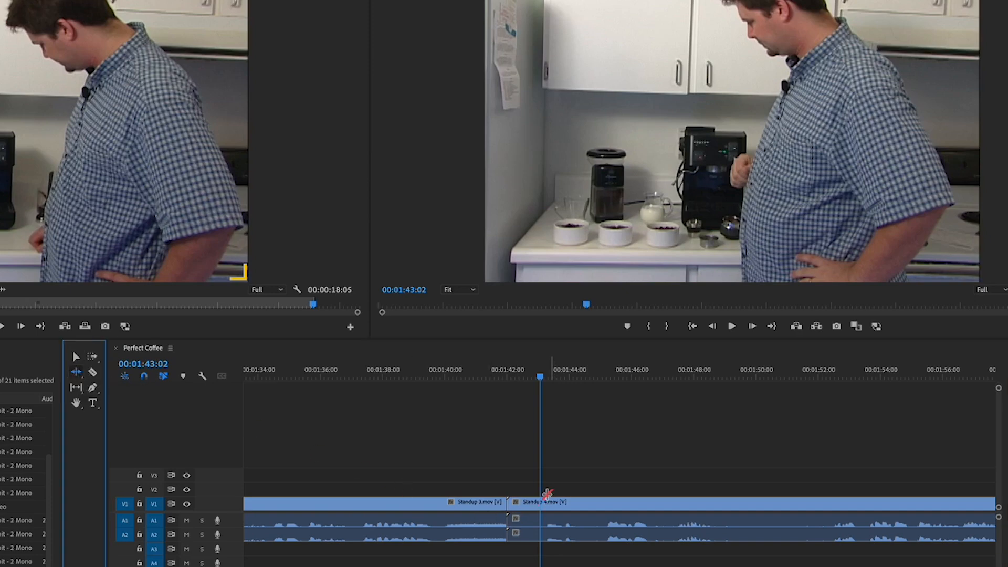
drag(514, 504, 603, 514)
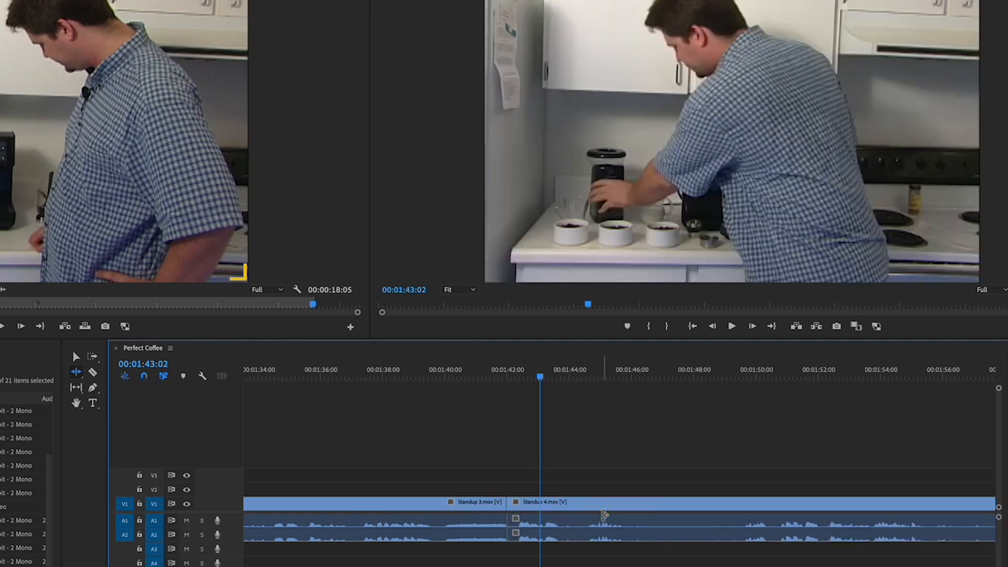
click(494, 374)
key(space)
key(space)
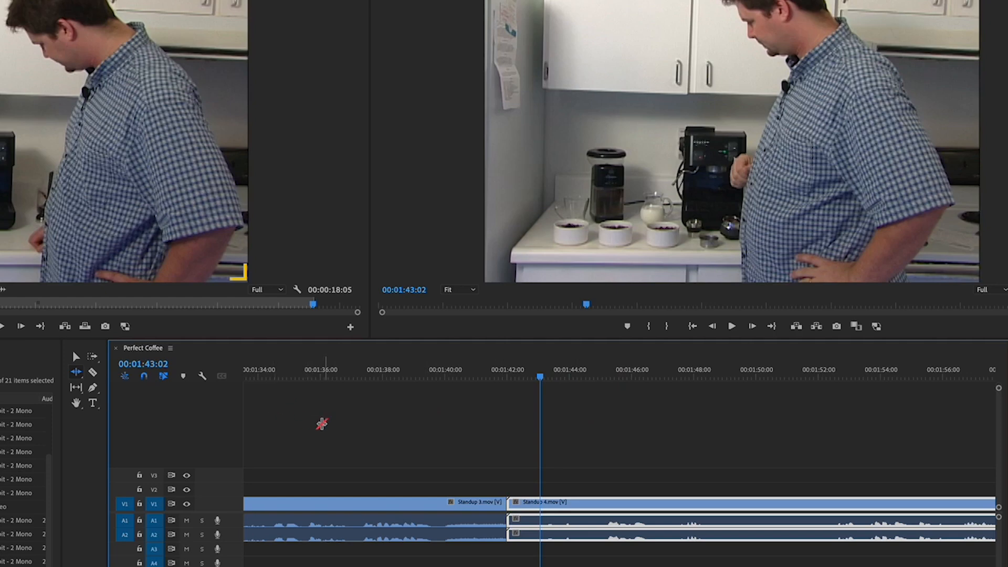
- Split Standup 4 with the Razor Tool at about 00:01:44:28
click(94, 373)
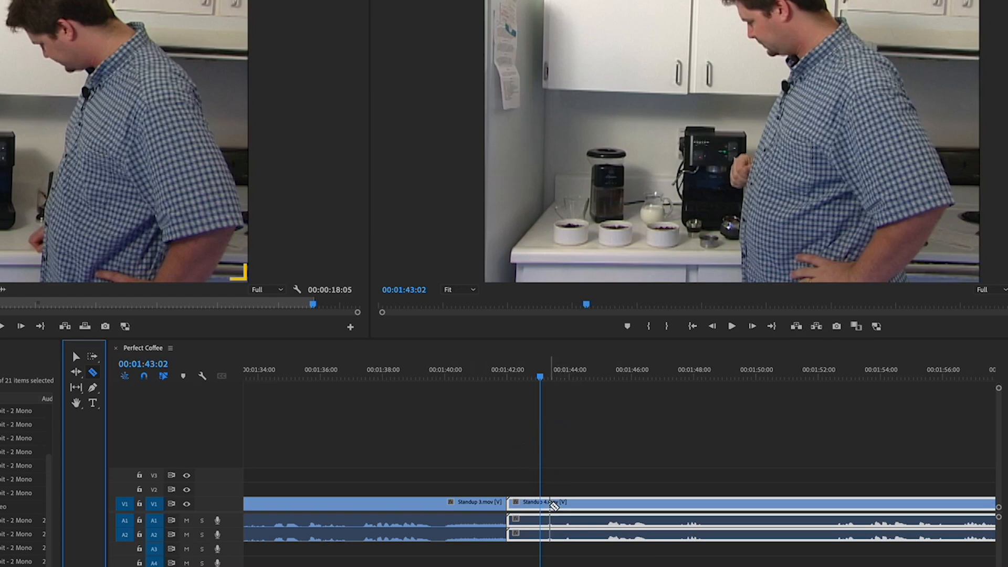
click(597, 504)
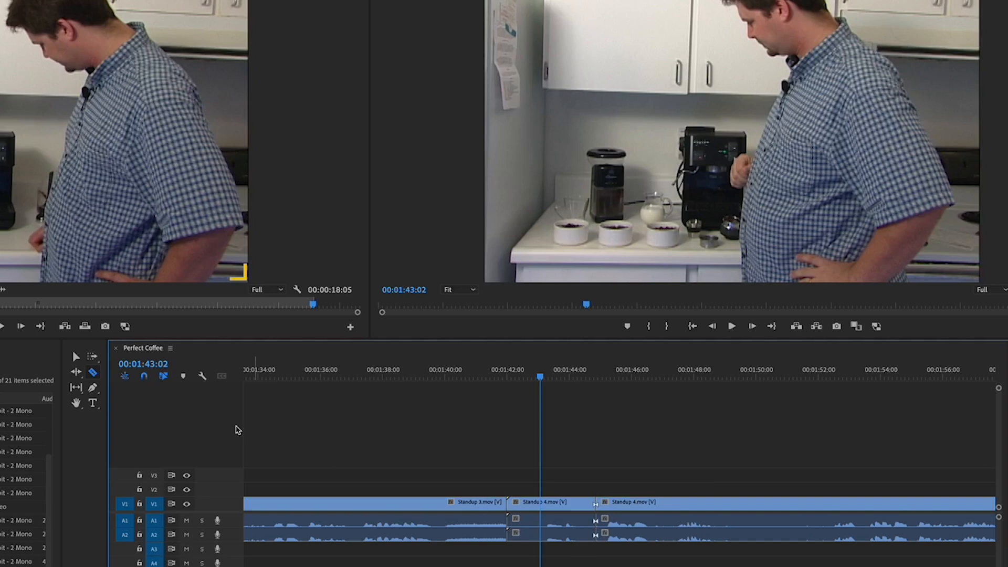
click(74, 357)
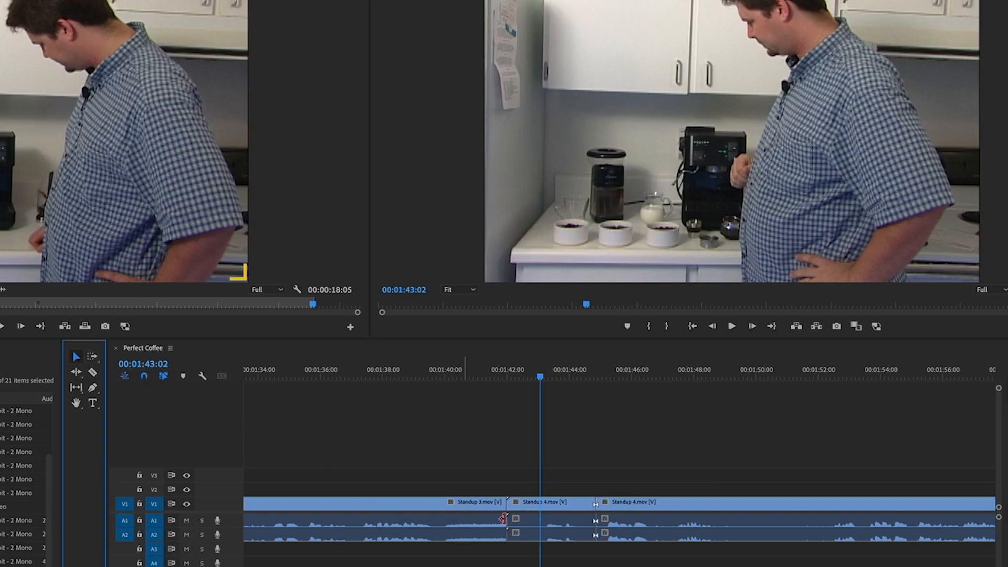
- Select each piece of the split Standup 4 clip in turn and play back from the split point
click(554, 512)
click(627, 509)
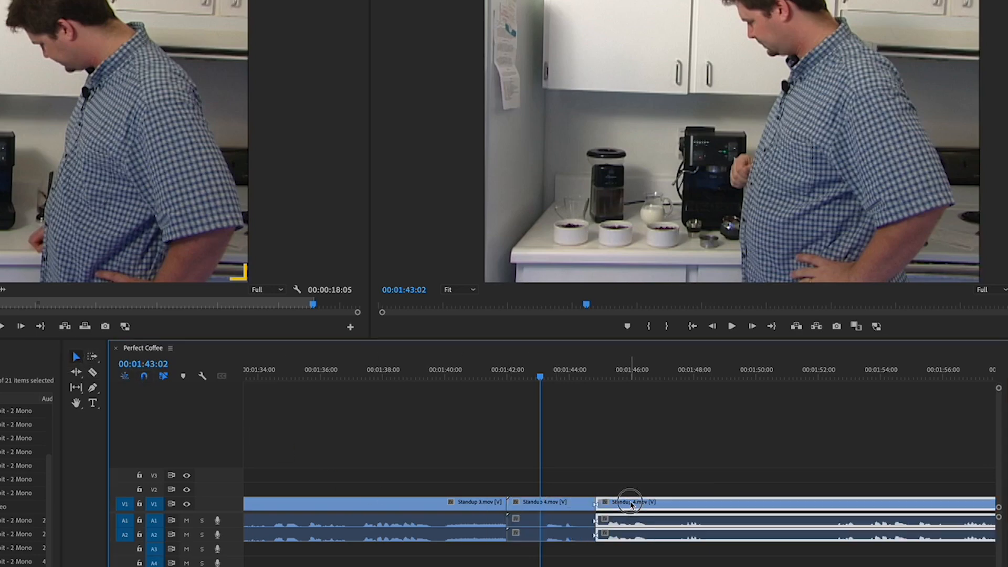
click(579, 505)
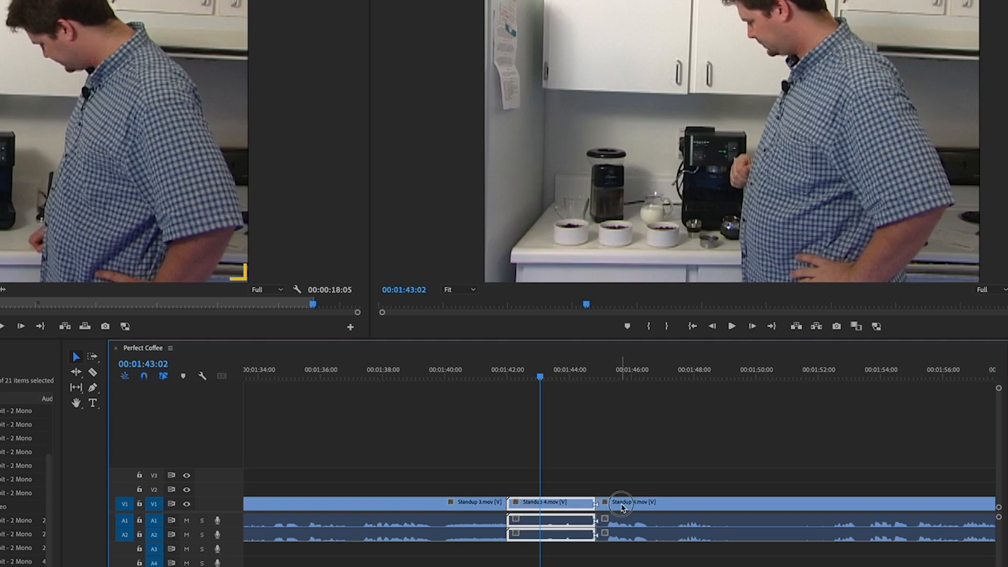
click(622, 507)
click(569, 505)
click(624, 508)
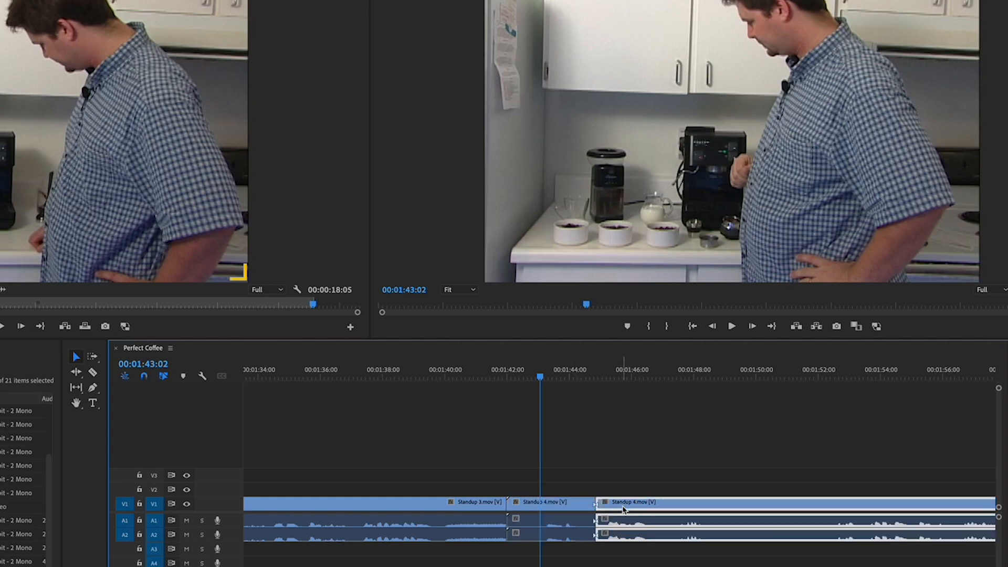
click(565, 506)
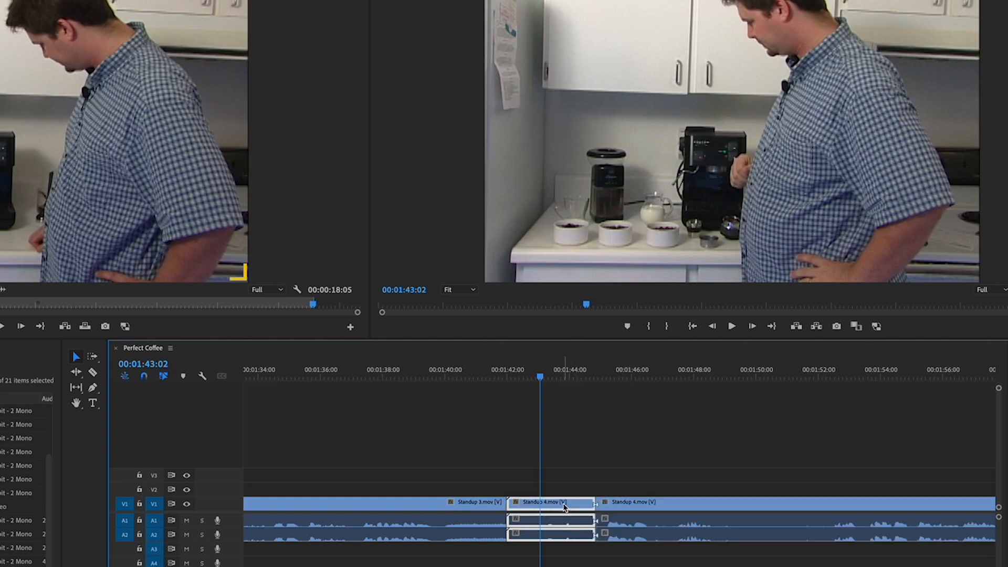
click(618, 509)
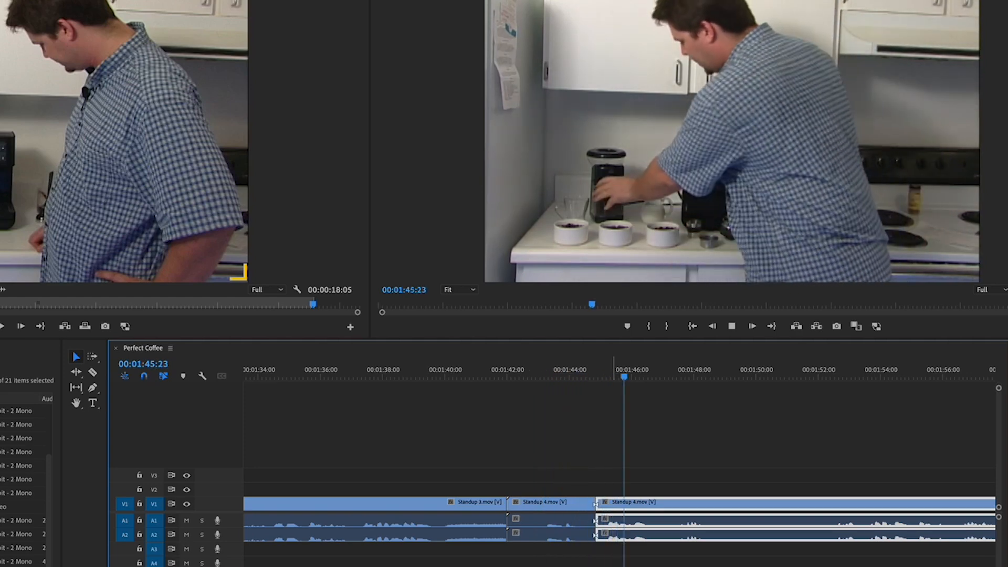
key(space)
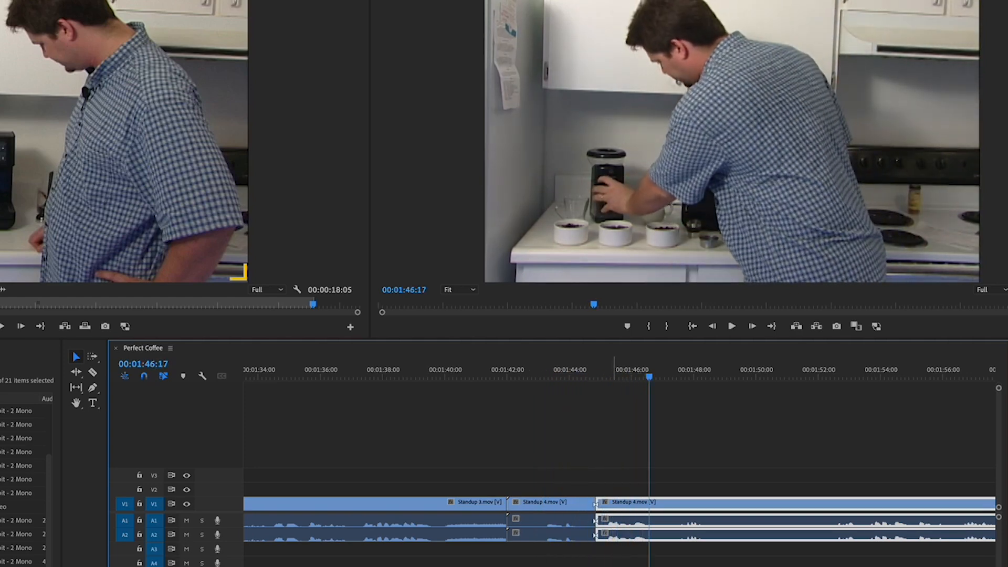
- Join the through edit to rejoin the two pieces of Standup 4
click(607, 447)
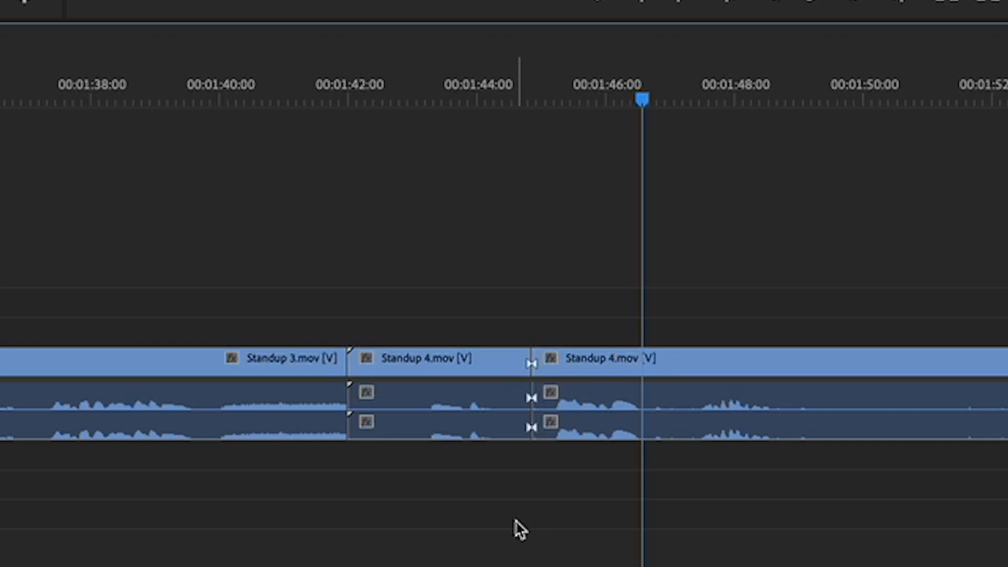
right_click(531, 365)
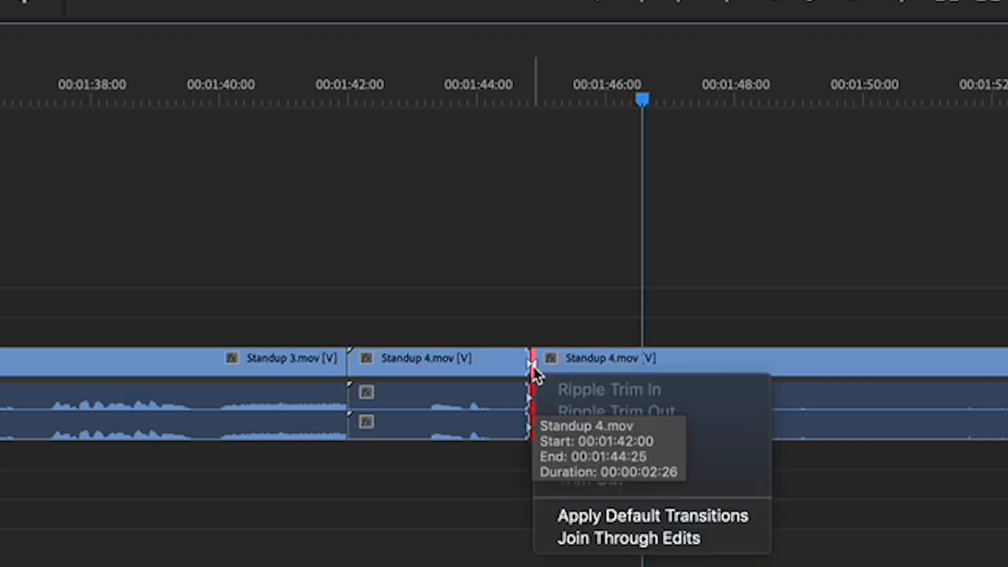
click(736, 545)
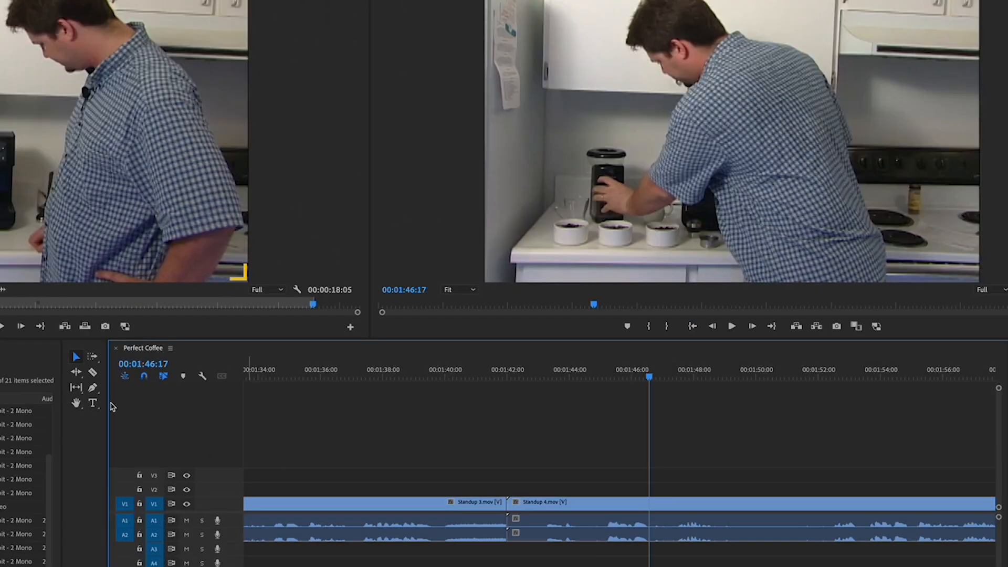
- Cut Standup 4 with the Razor Tool at about 00:01:45:00, then return to the Selection Tool
click(94, 373)
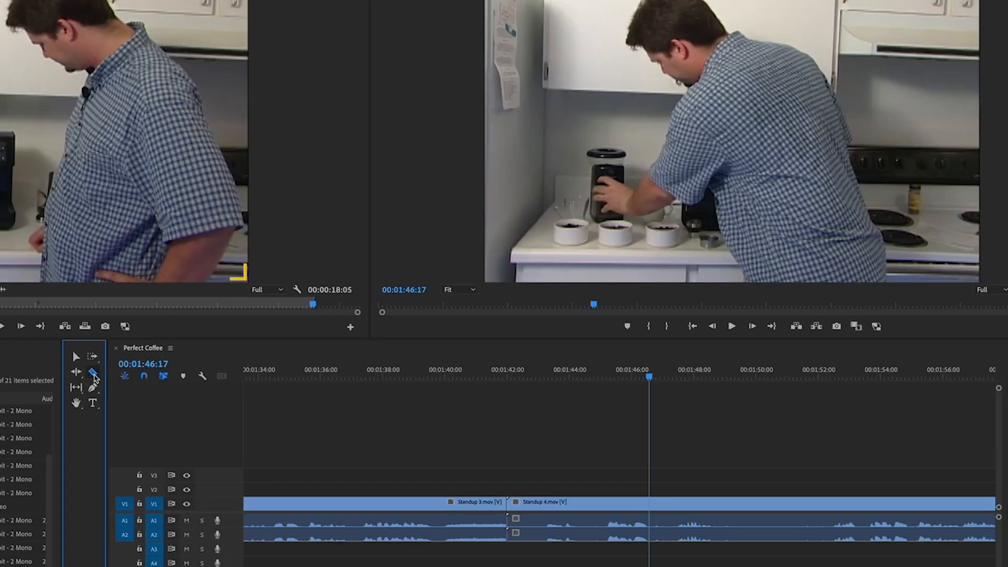
click(601, 528)
click(602, 528)
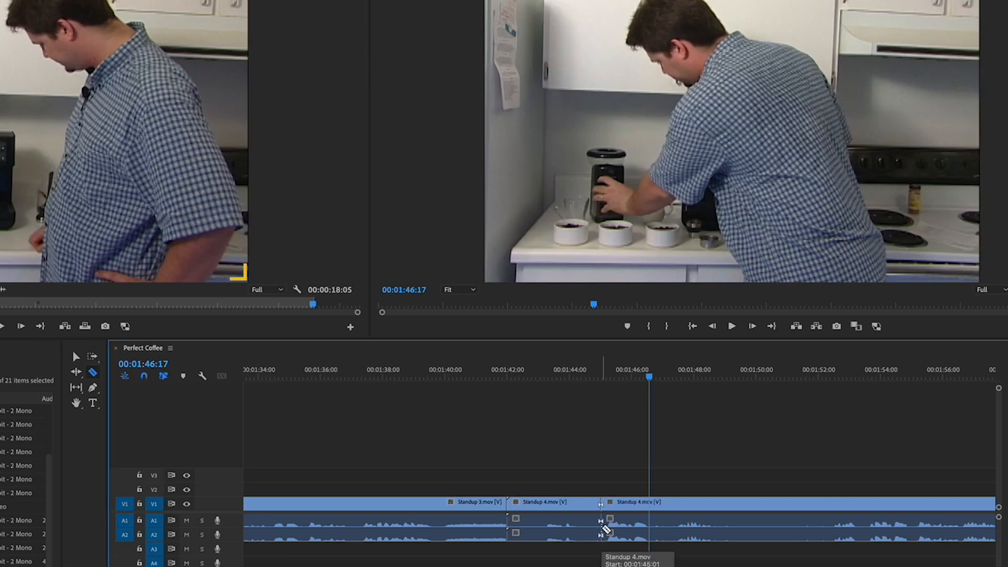
click(76, 358)
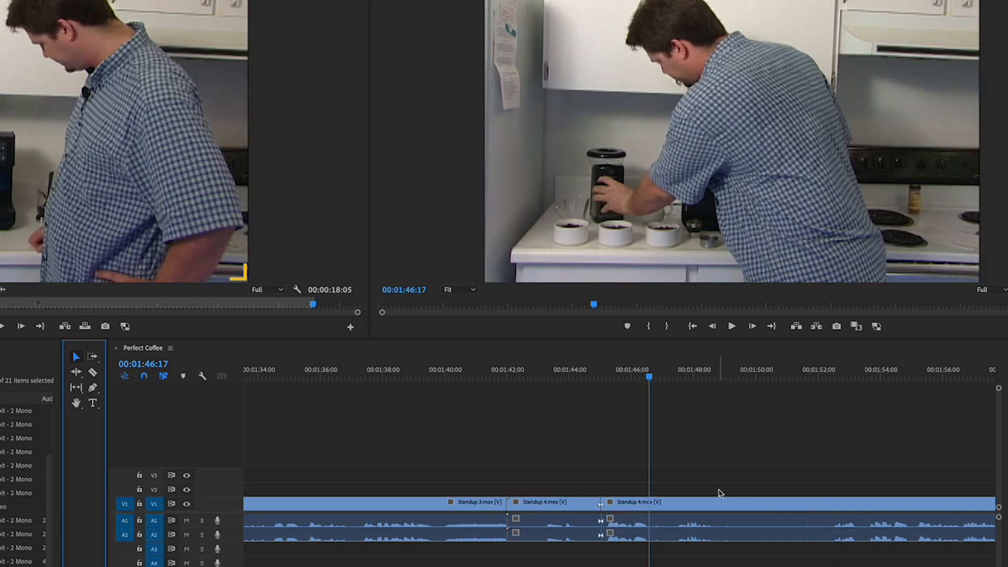
- Ripple delete the first piece of Standup 4 between 00:01:42:00 and 00:01:45:00, then deselect everything
click(562, 504)
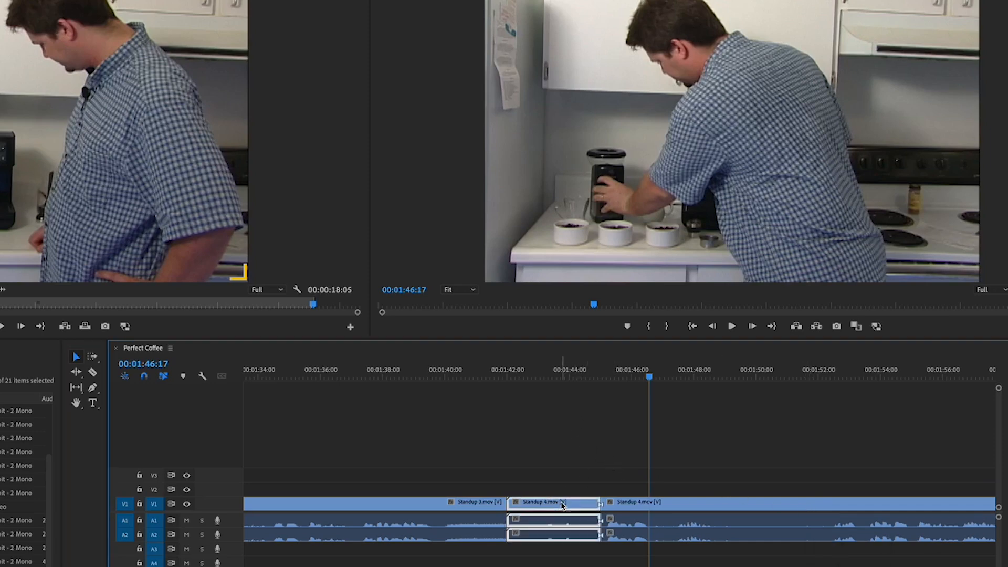
click(507, 378)
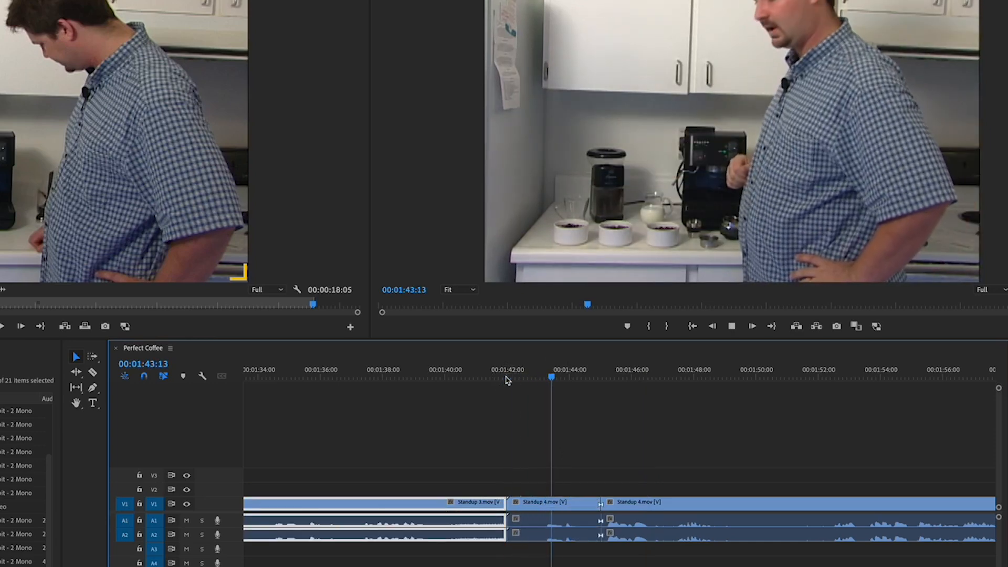
click(562, 504)
key(space)
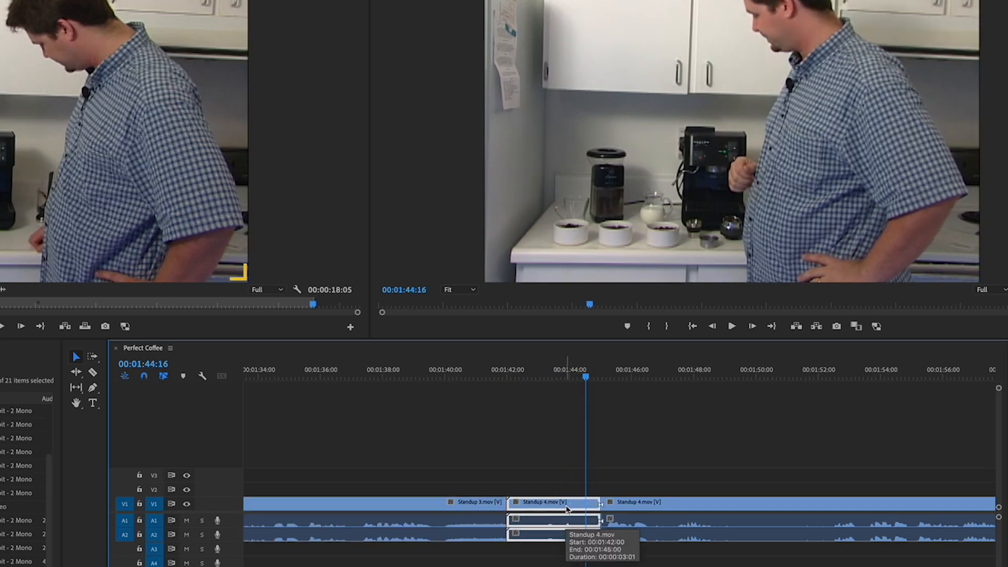
key(shift+Delete)
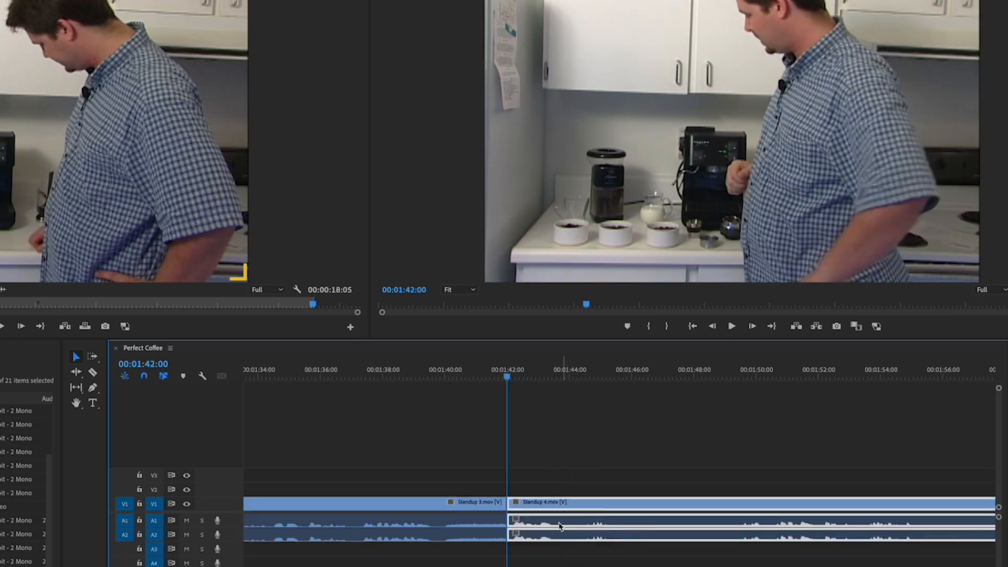
key(super+shift+a)
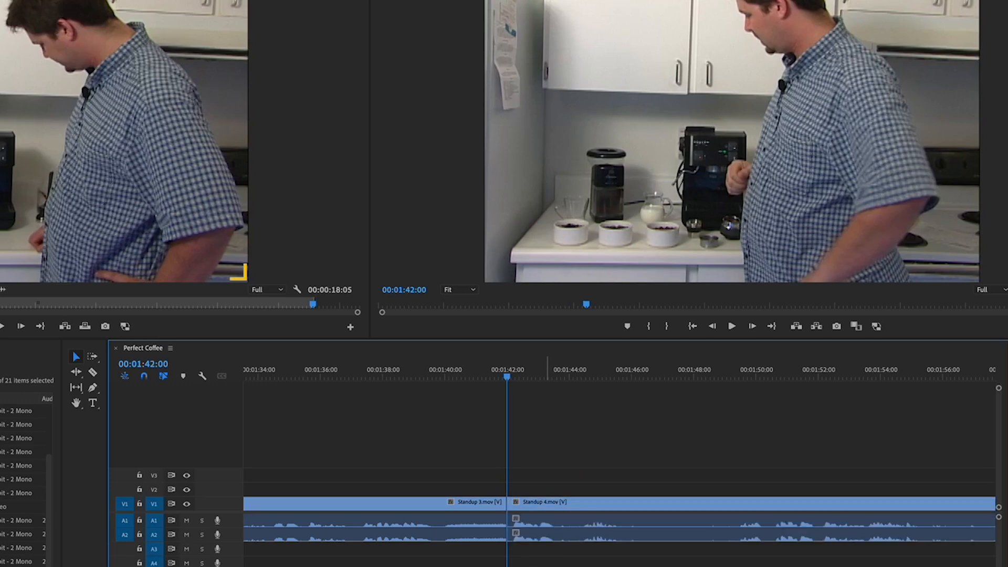
- Play back the new cut between Standup 3 and Standup 4
click(496, 376)
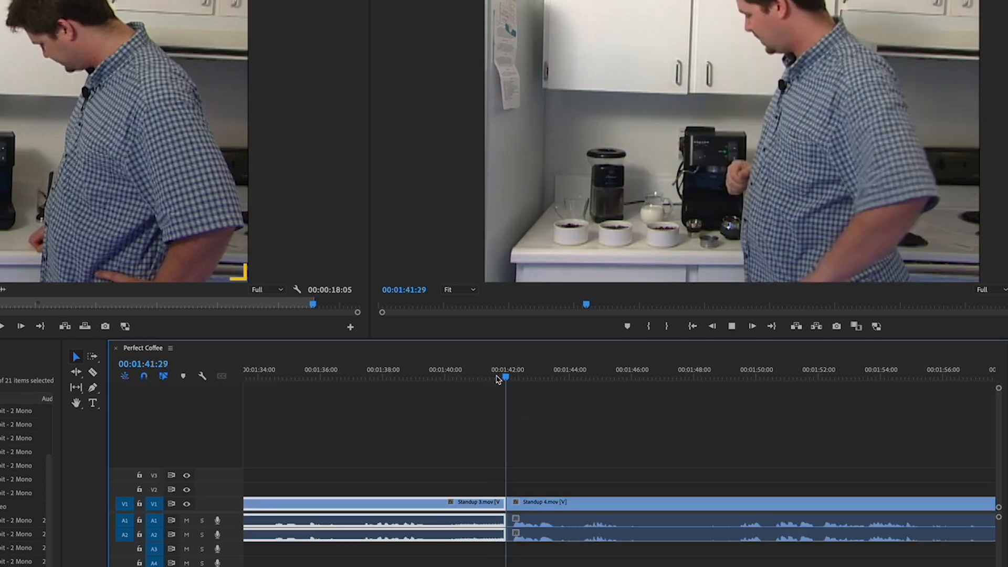
key(space)
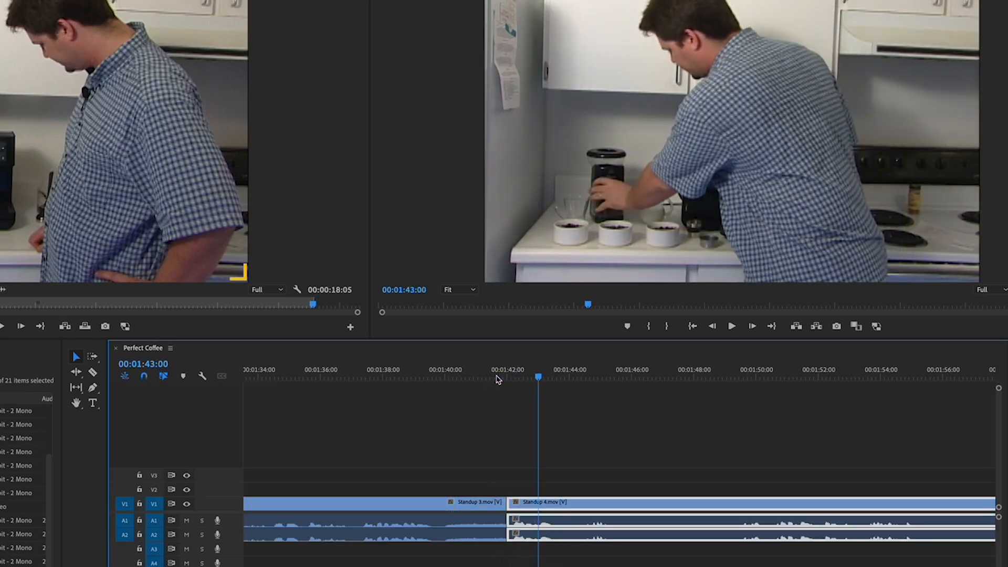
click(526, 436)
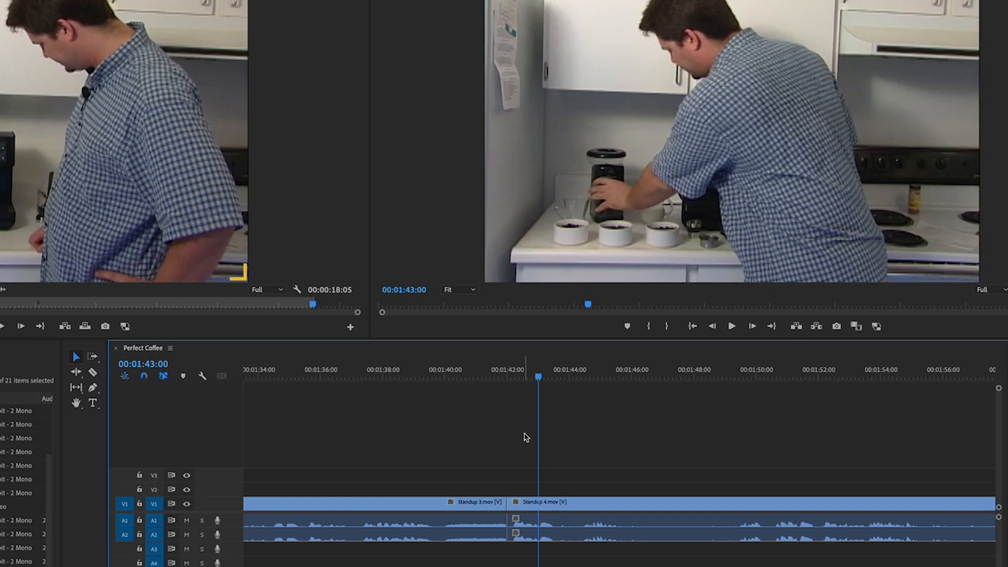
- Zoom the timeline to the whole sequence, zoom in on Standup 6, and play back its later section around 00:03:52–00:04:01
key(backslash)
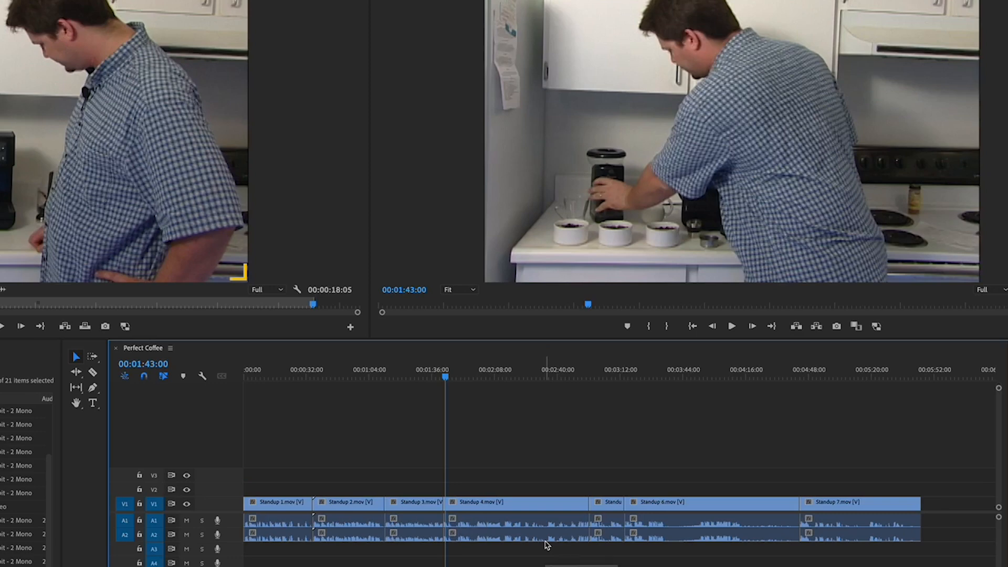
click(656, 374)
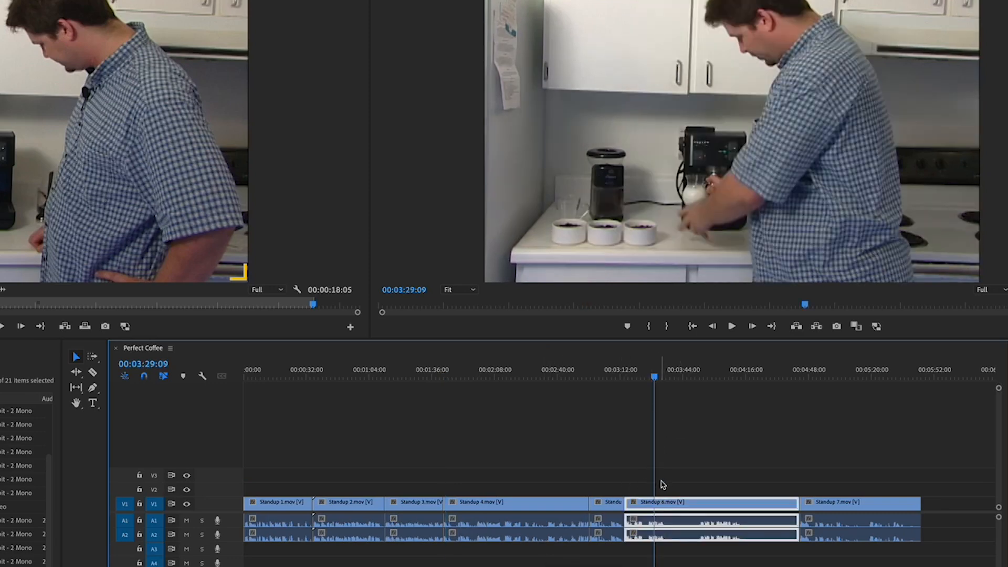
key(equal)
key(equal)
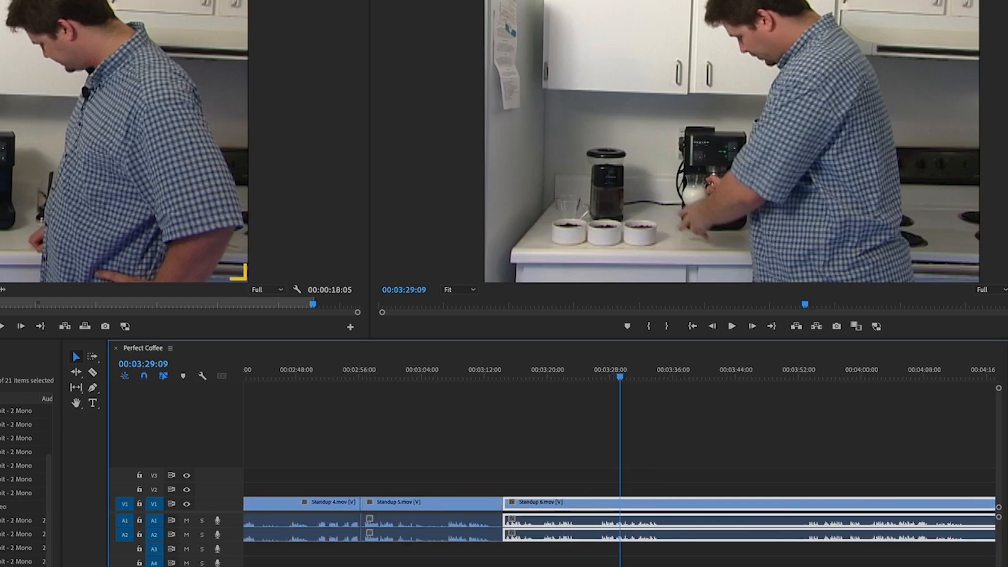
scroll(619, 462, right, 5)
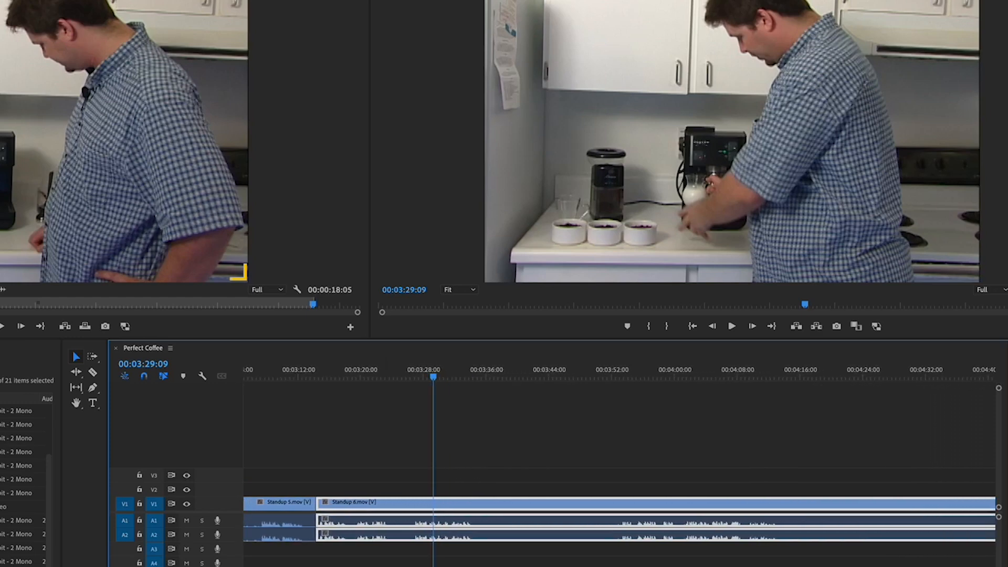
scroll(620, 462, right, 2)
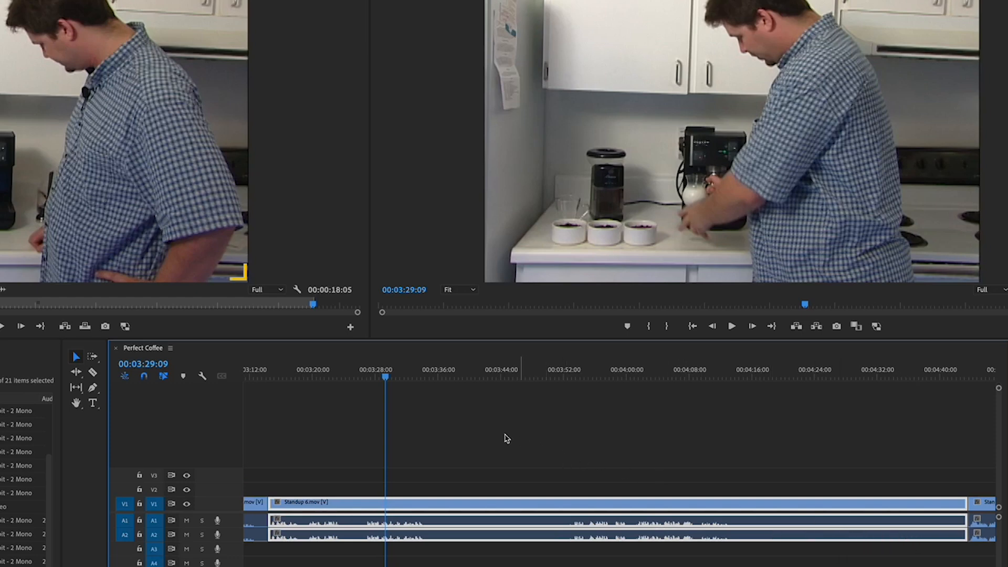
key(space)
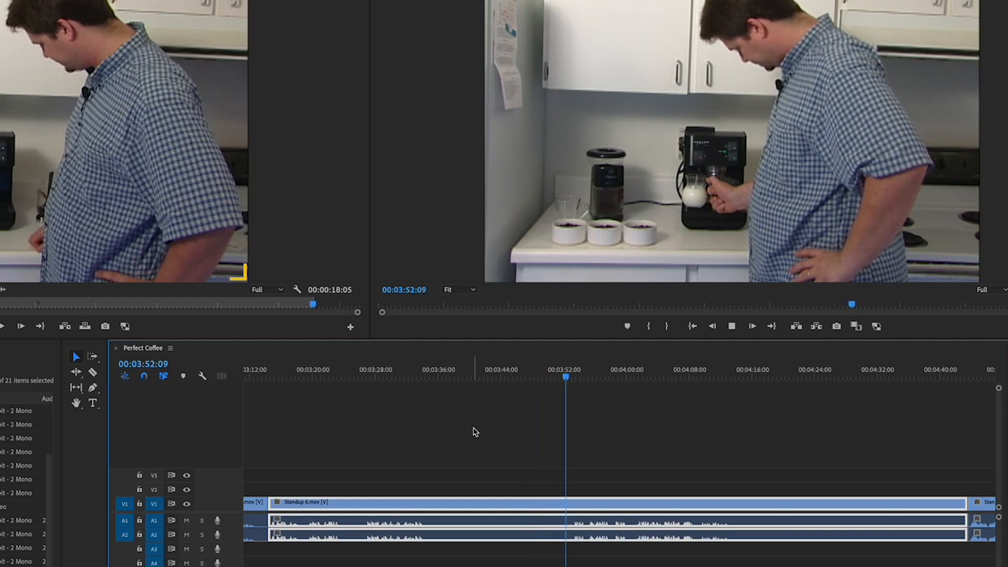
key(space)
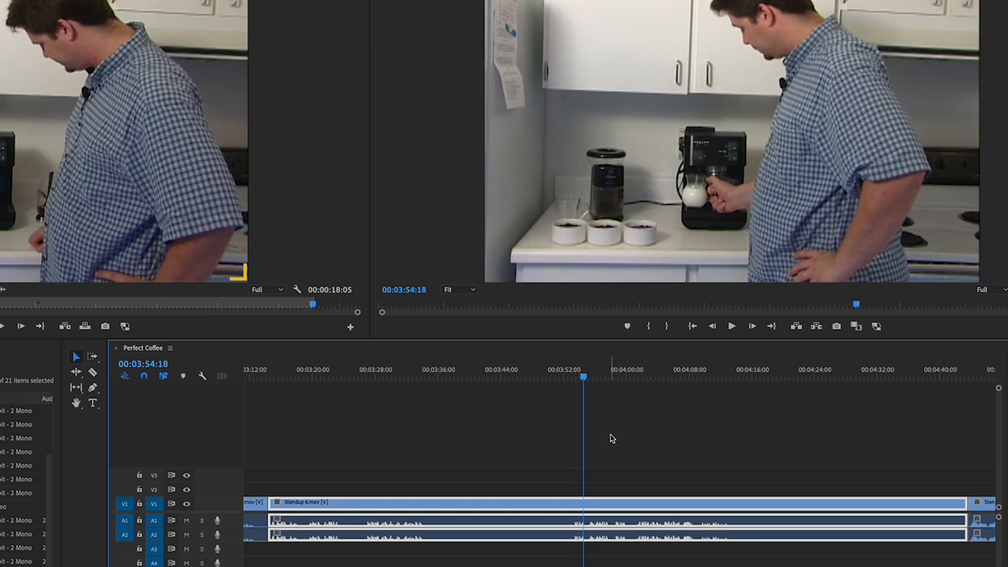
key(space)
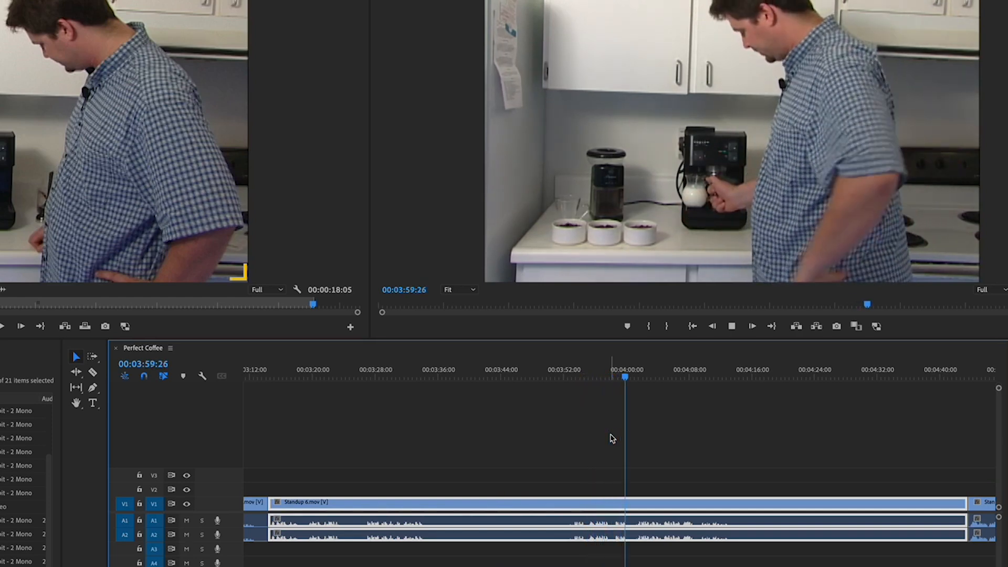
key(space)
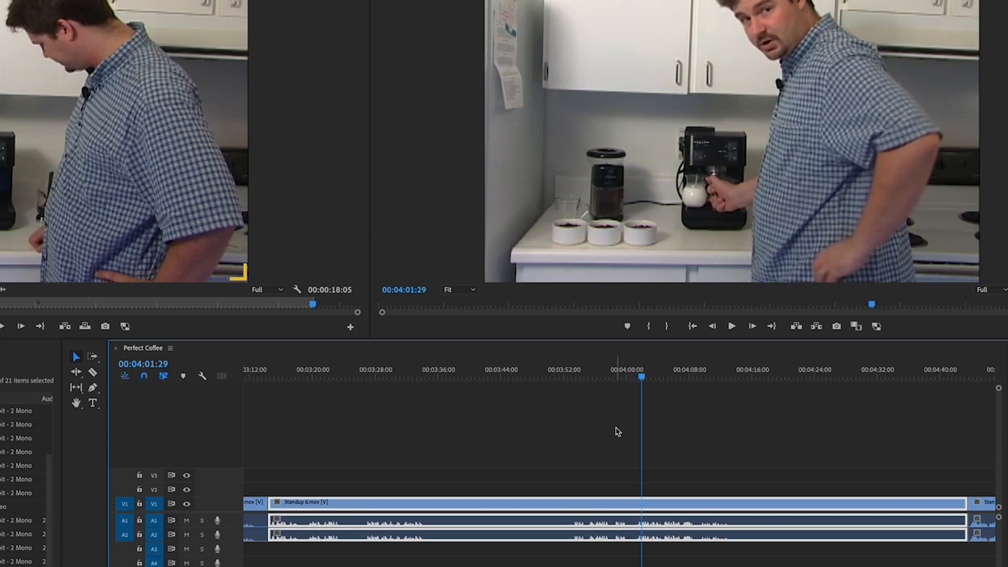
drag(624, 382, 615, 381)
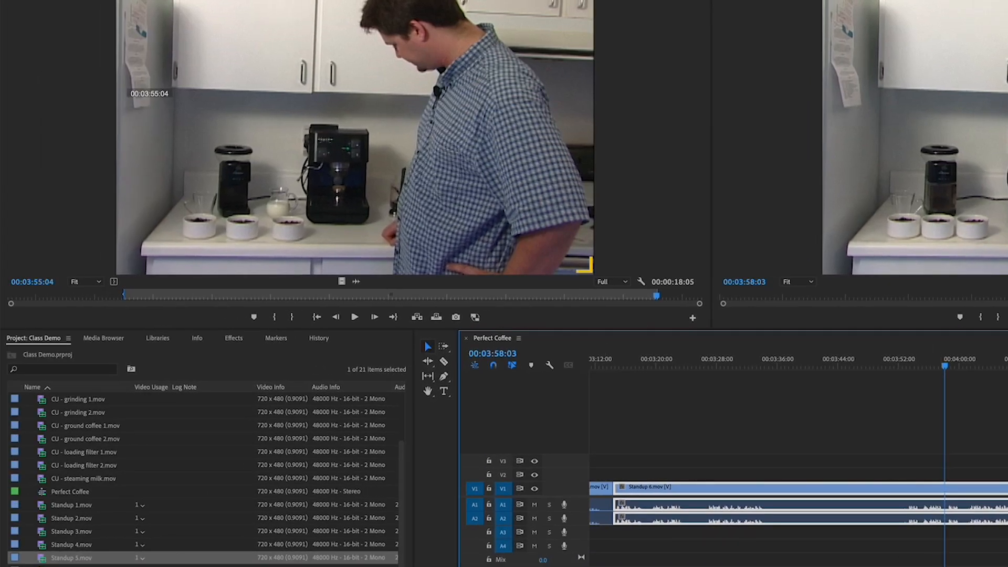
- Open Standup 5.mov in the Source Monitor and try marking in and out points around 00:04:20 to 00:04:50
double_click(53, 566)
drag(53, 298, 184, 315)
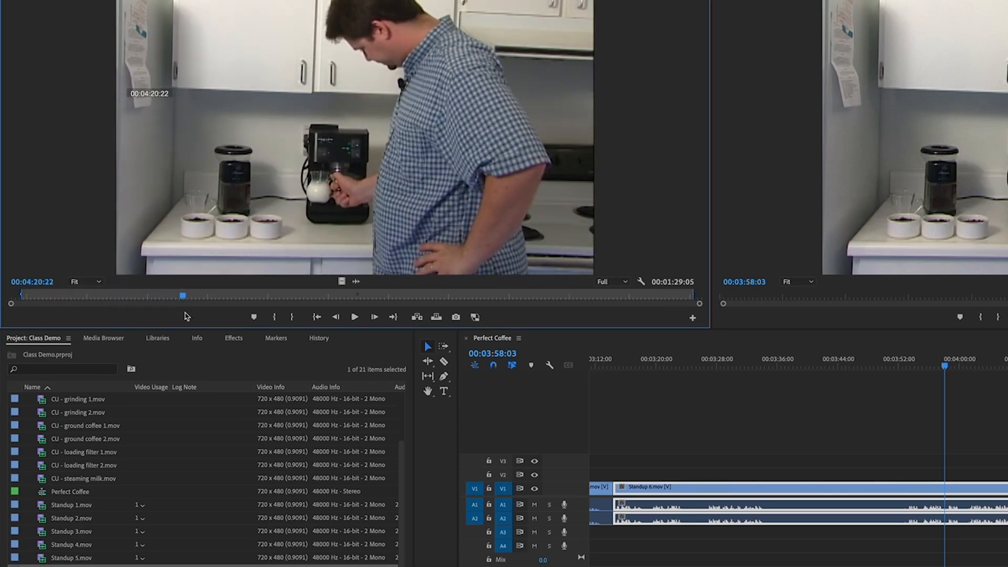
key(o)
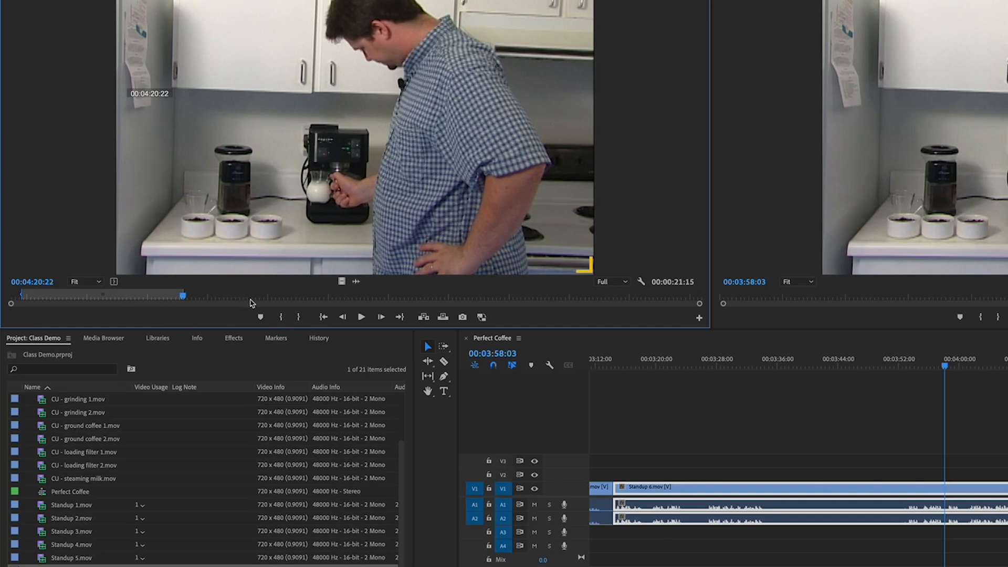
click(250, 303)
key(i)
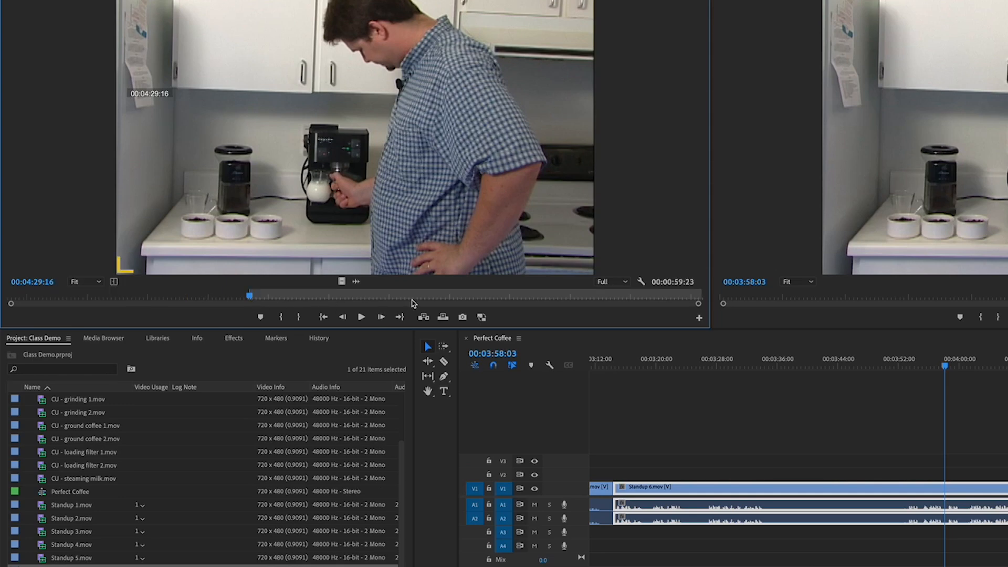
click(413, 303)
key(o)
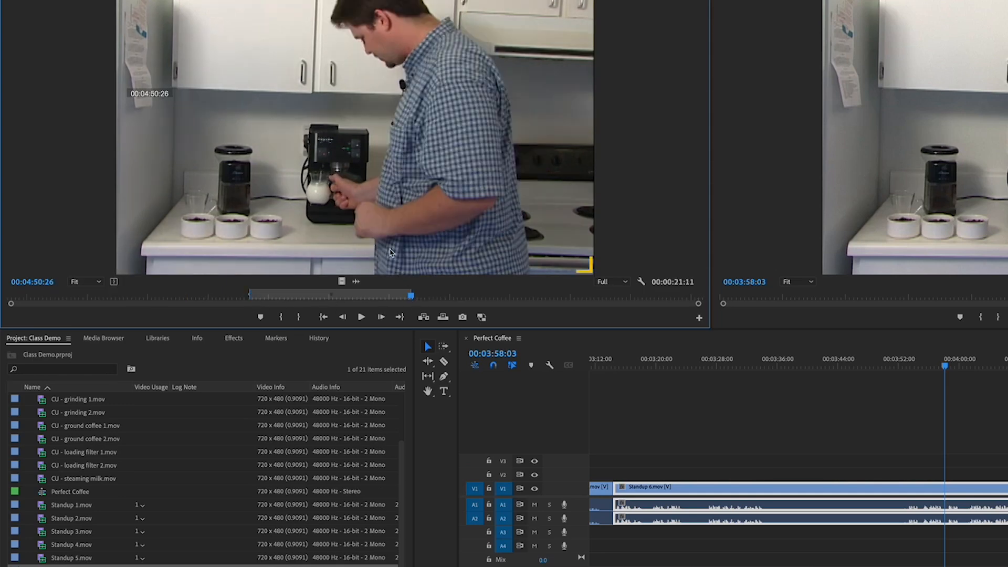
- Mark an in point at about 00:05:13:09 and an out point near the end of Standup 5 in the Source Monitor
click(580, 302)
key(i)
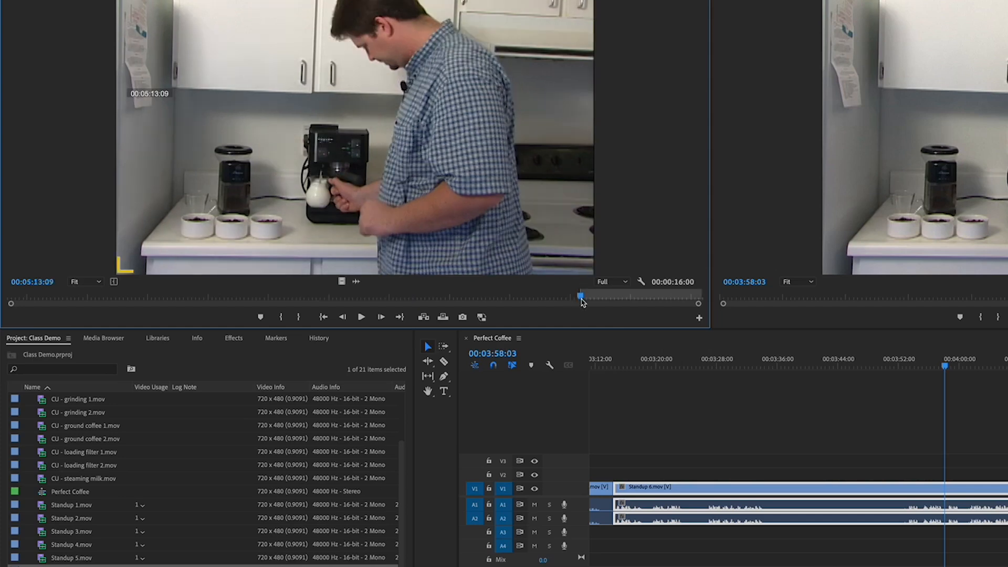
click(681, 302)
key(o)
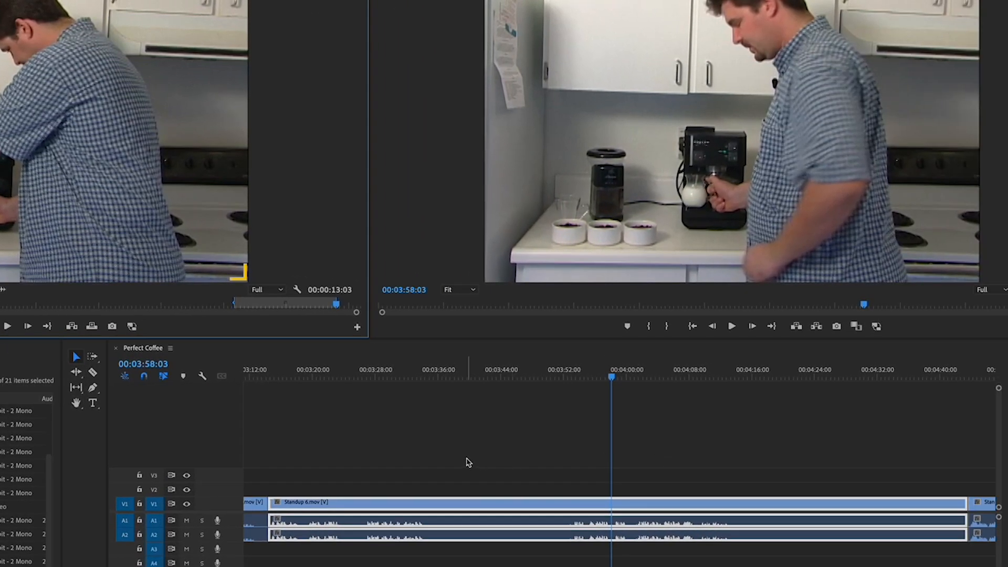
- Save the project and cut Standup 6 with the Razor Tool at about 00:03:36 and 00:03:58
click(93, 373)
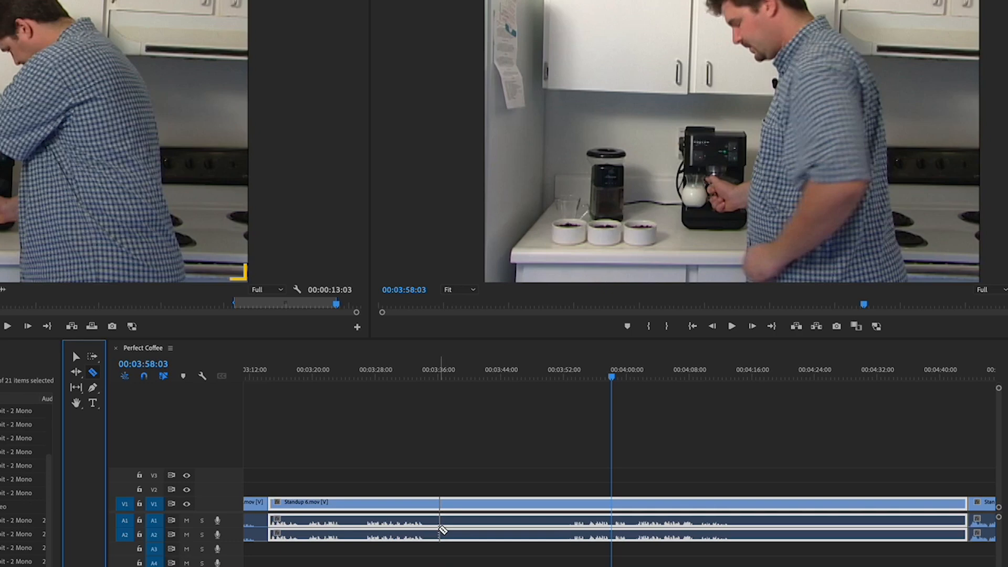
key(ctrl+s)
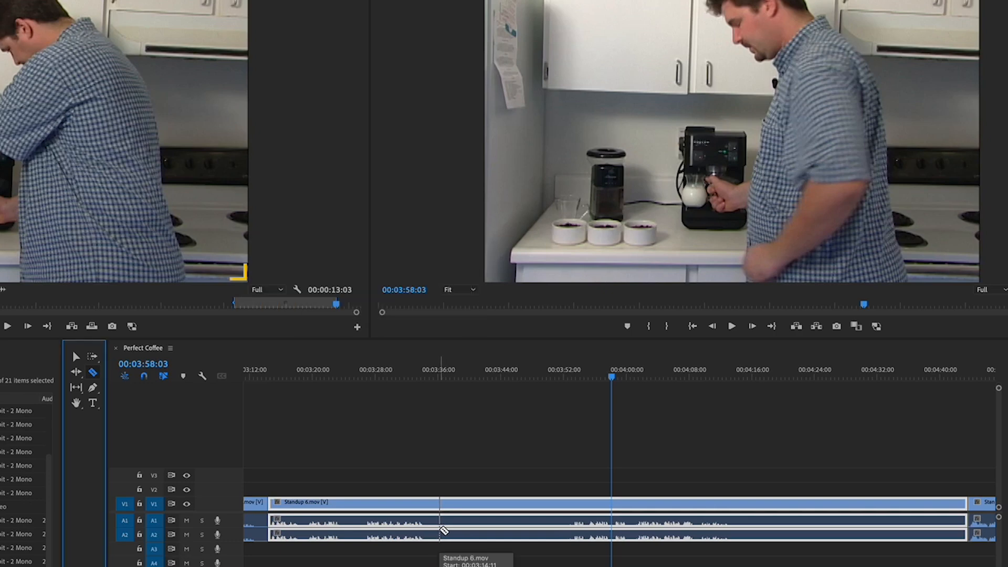
click(440, 533)
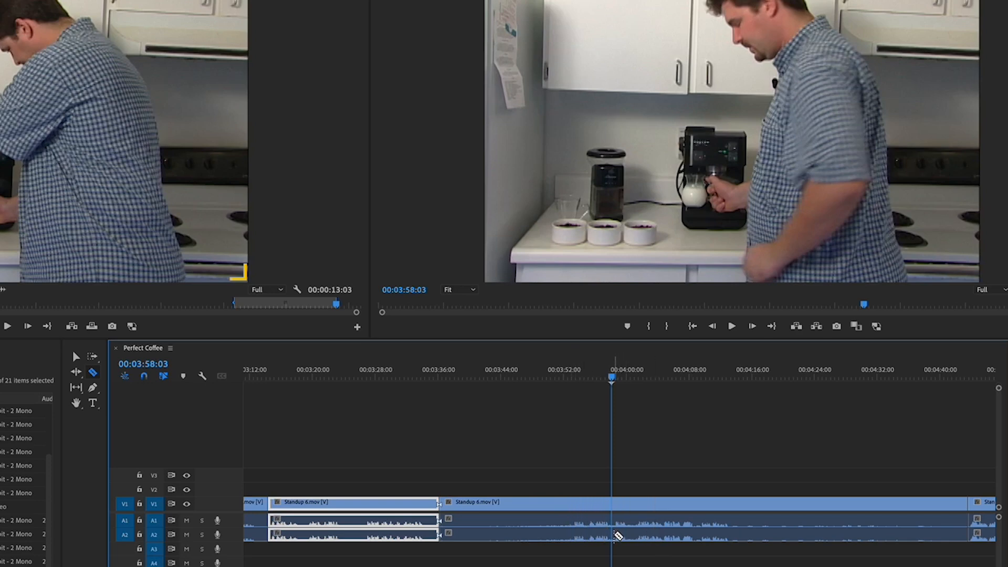
click(617, 533)
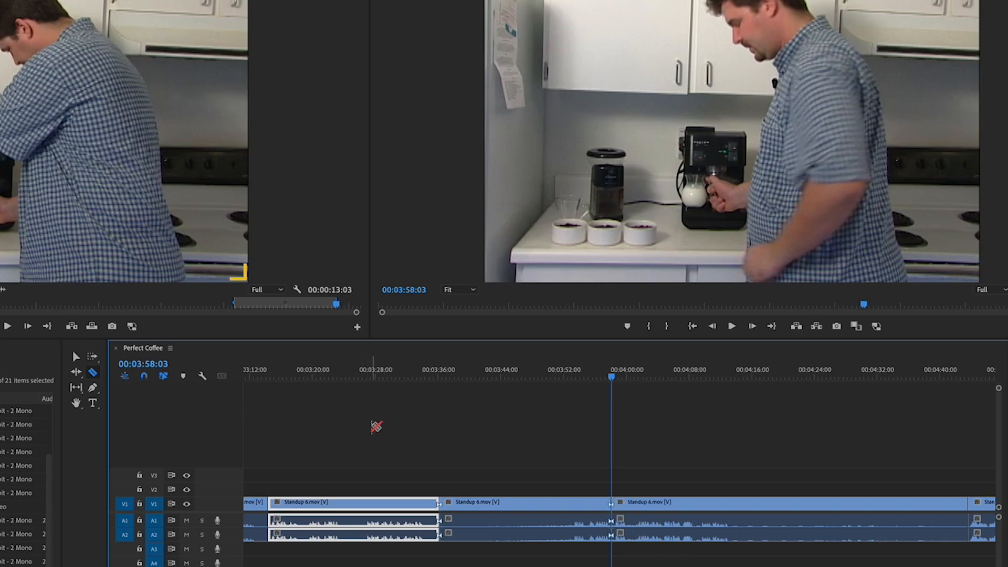
- Return to the Selection Tool and play back Standup 6 from about 00:03:36 to review the middle piece
key(v)
drag(412, 471, 644, 547)
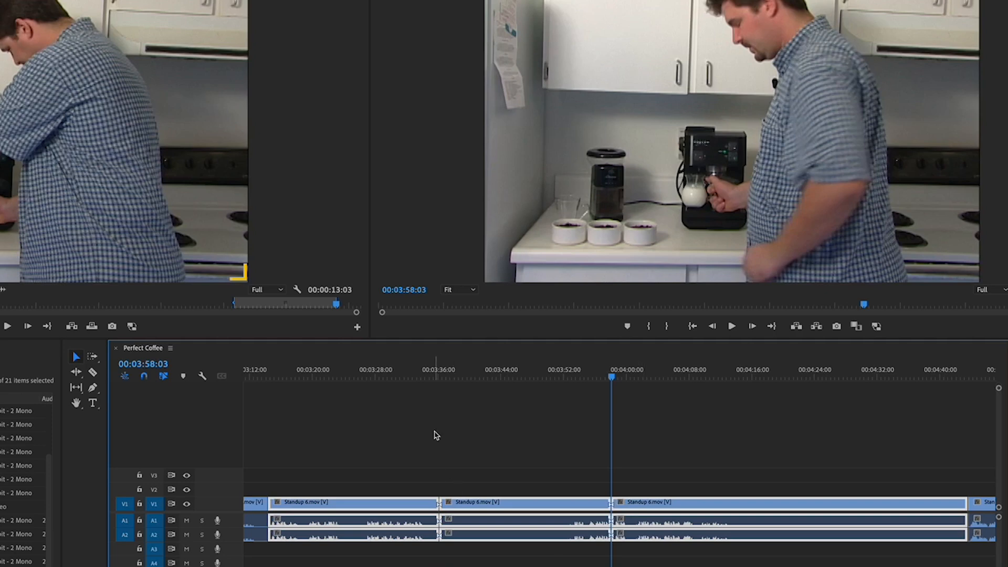
click(429, 378)
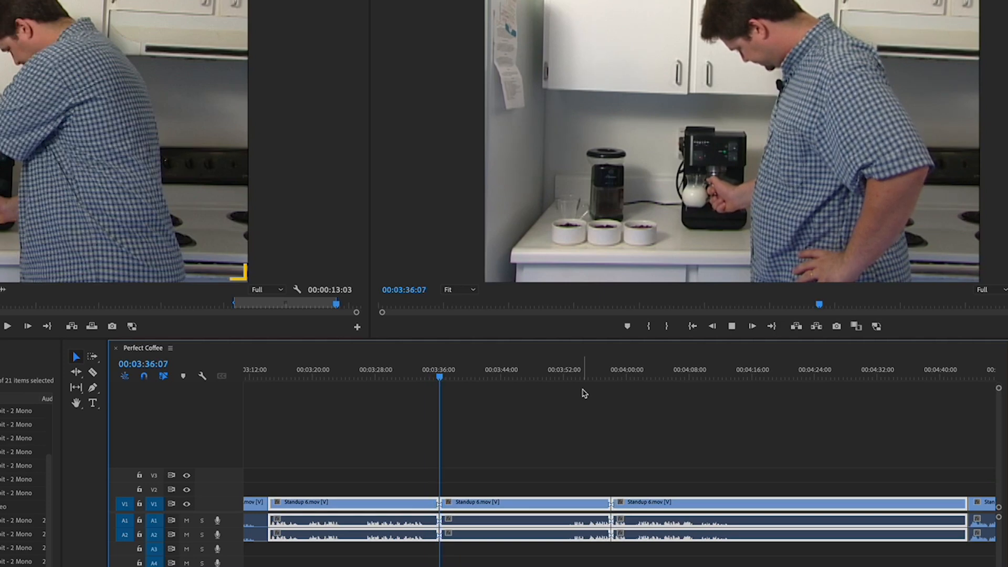
key(space)
click(584, 394)
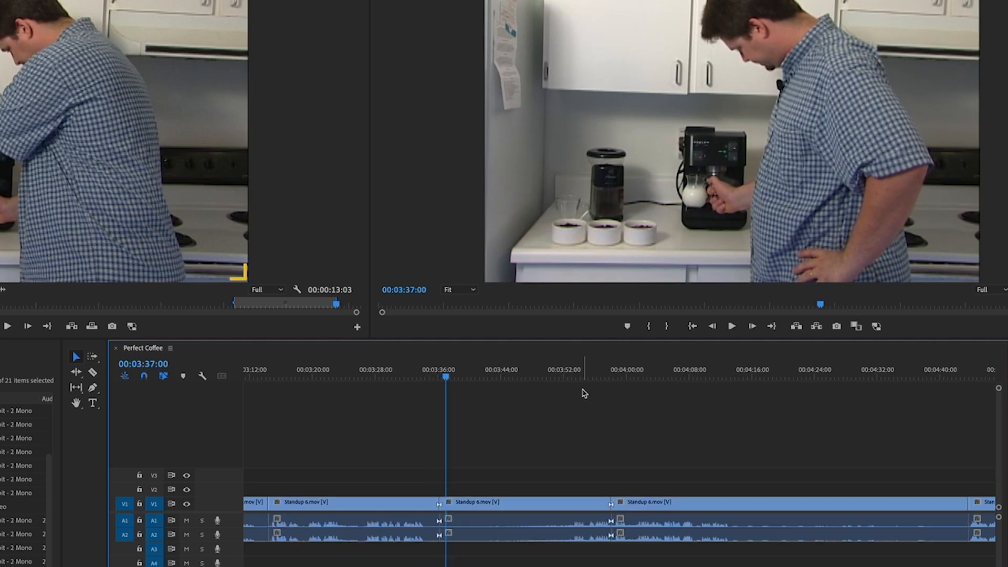
- Ripple delete the middle piece of Standup 6 between the two cuts
click(519, 507)
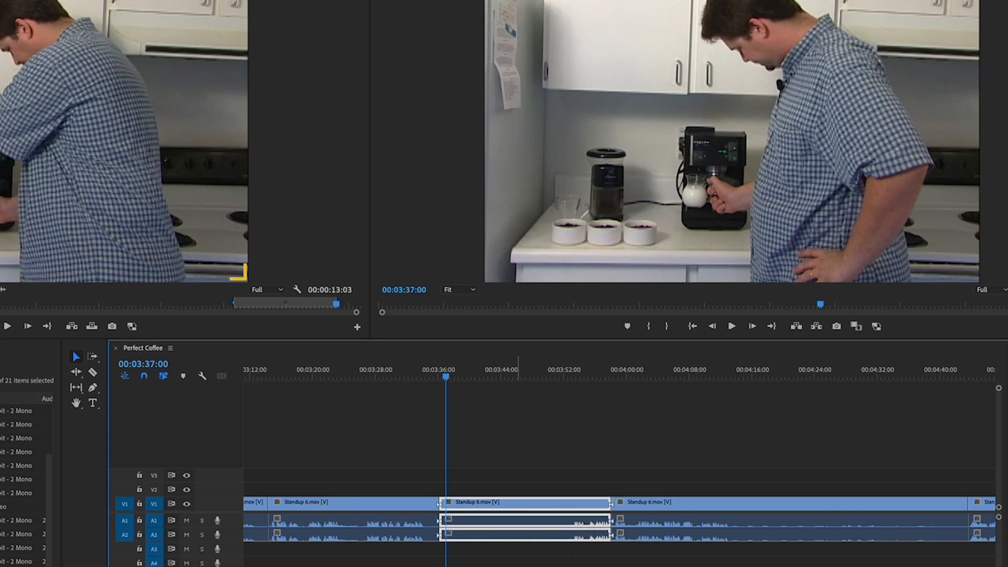
key(shift+Delete)
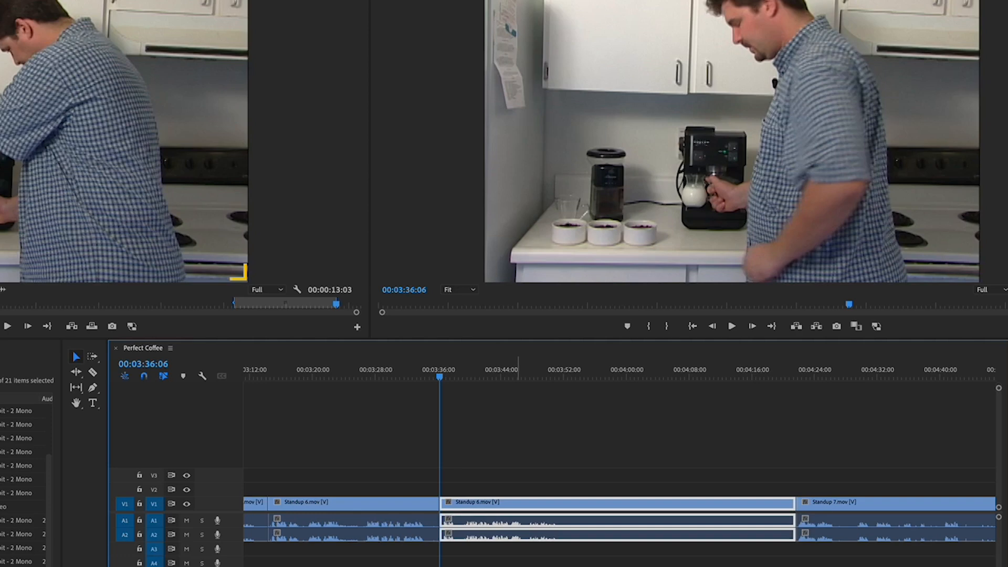
- Play back the new cut inside Standup 6 around 00:03:36 to 00:03:52
click(417, 377)
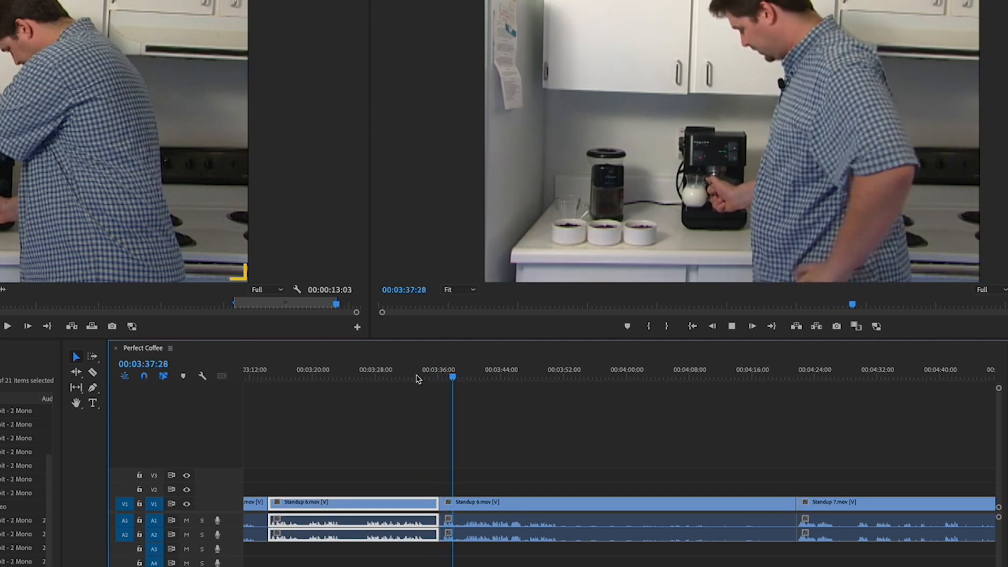
key(space)
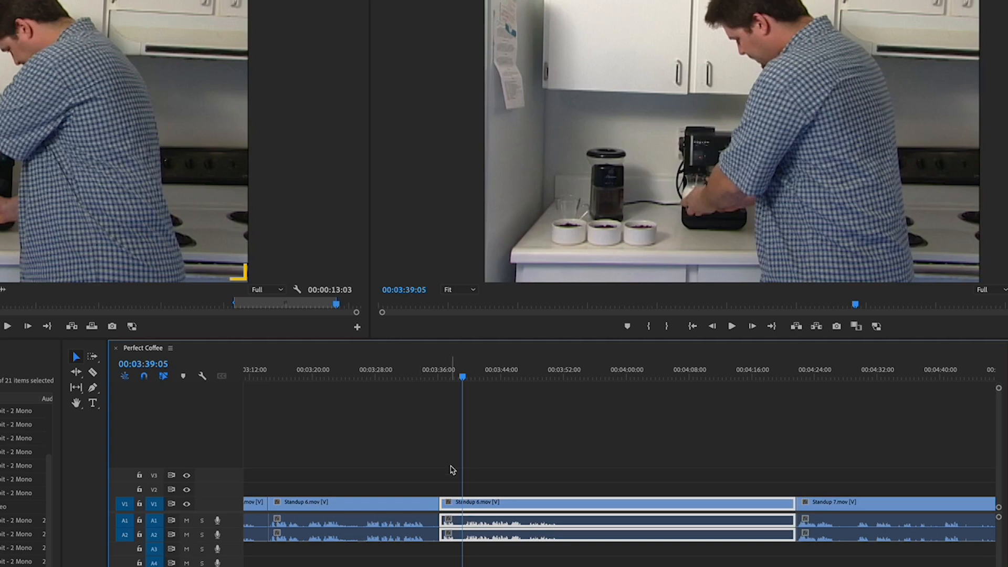
click(529, 377)
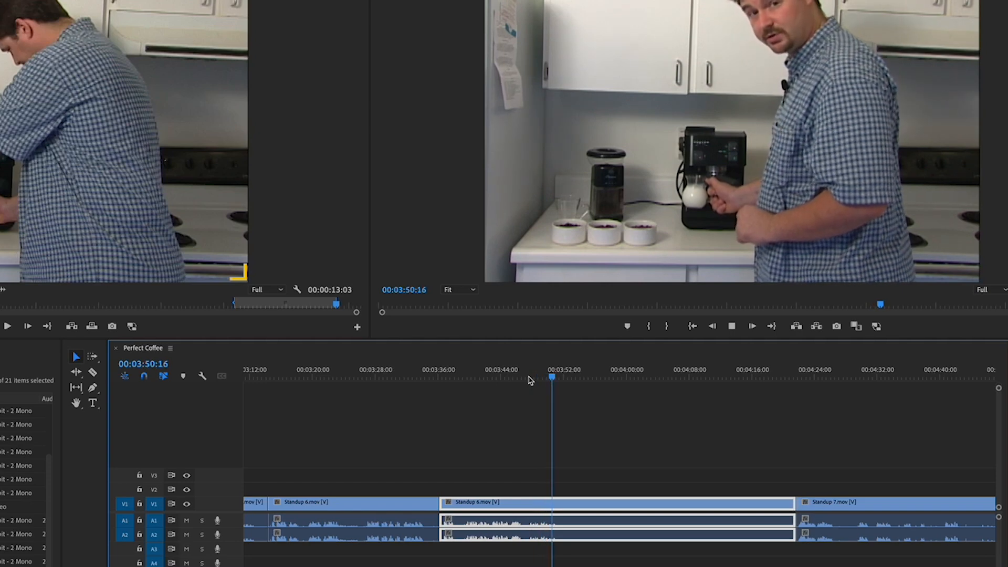
click(597, 426)
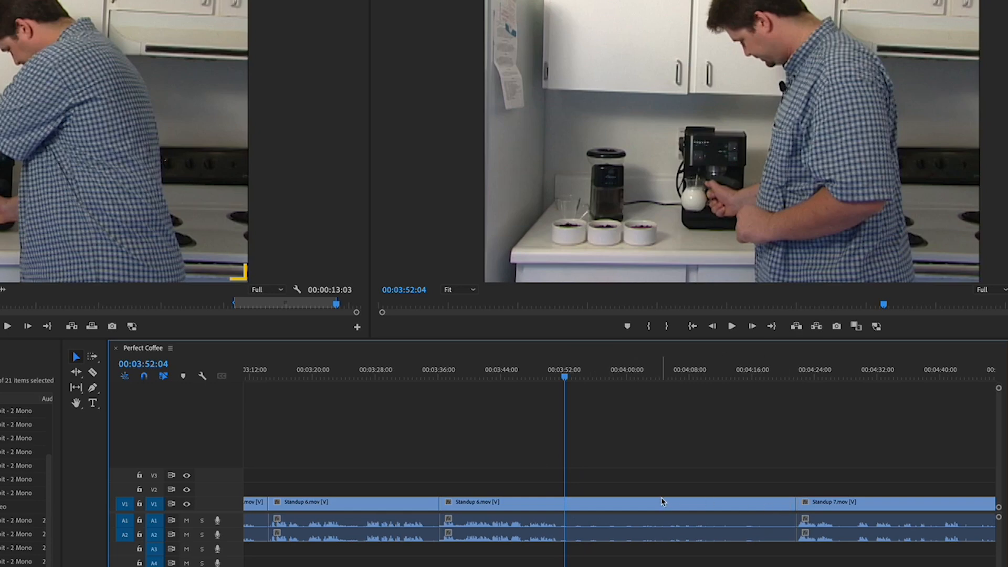
- Cut Standup 6 with the Razor Tool at 00:03:52:04 and ripple delete the piece after the cut
mouse_move(661, 501)
click(93, 372)
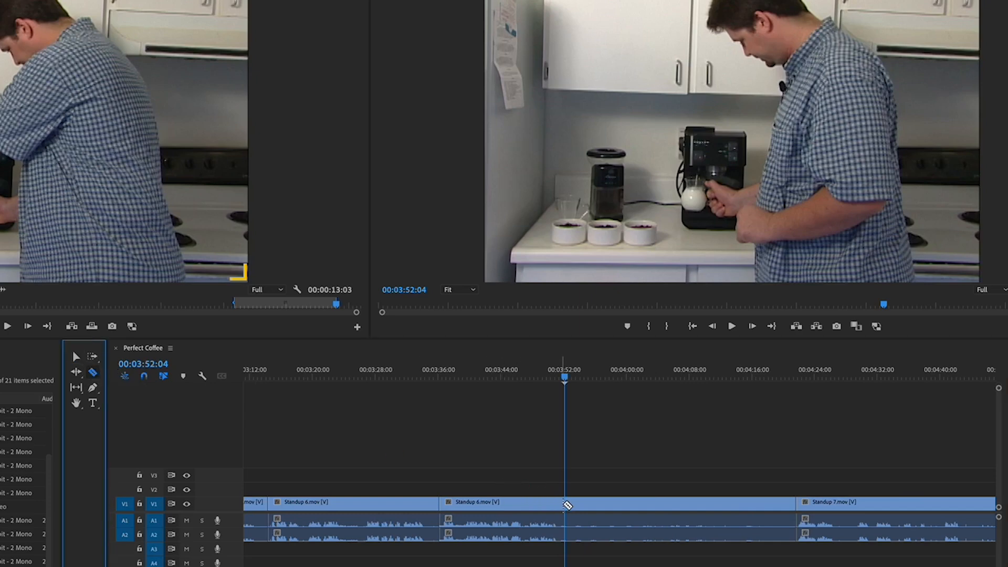
click(564, 502)
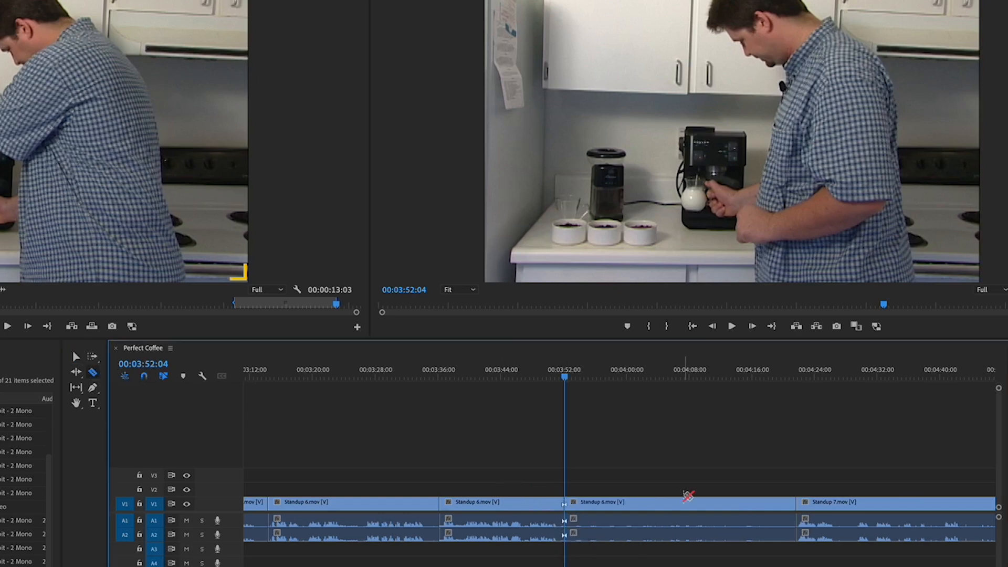
key(v)
click(677, 505)
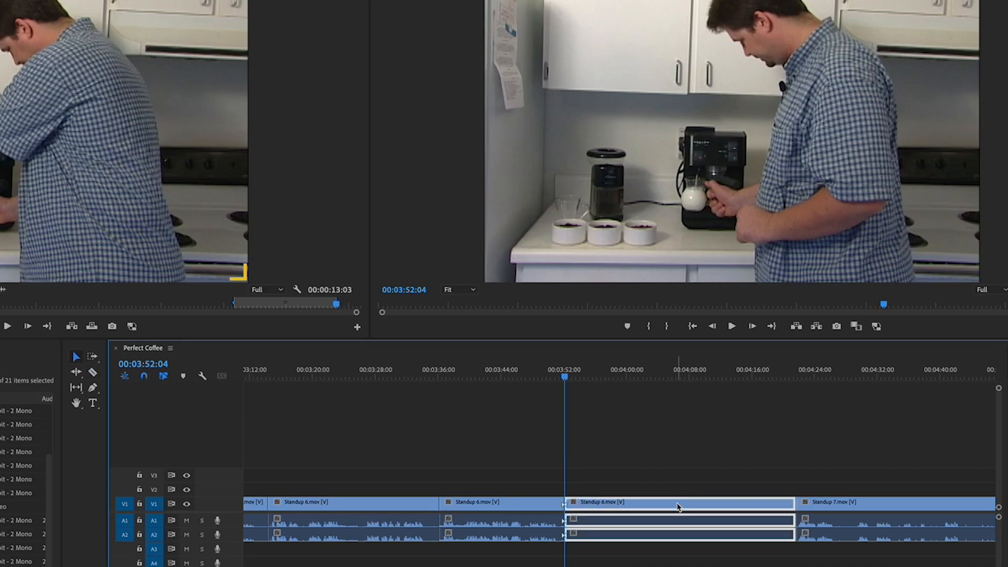
key(shift+Delete)
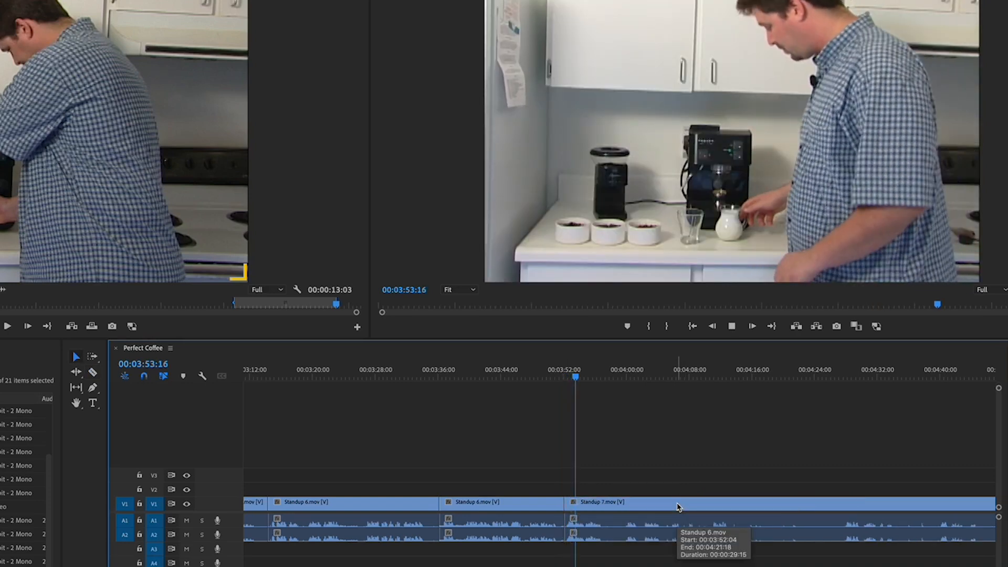
- Play back the transition from Standup 6 into Standup 7 starting around 00:03:48
click(677, 506)
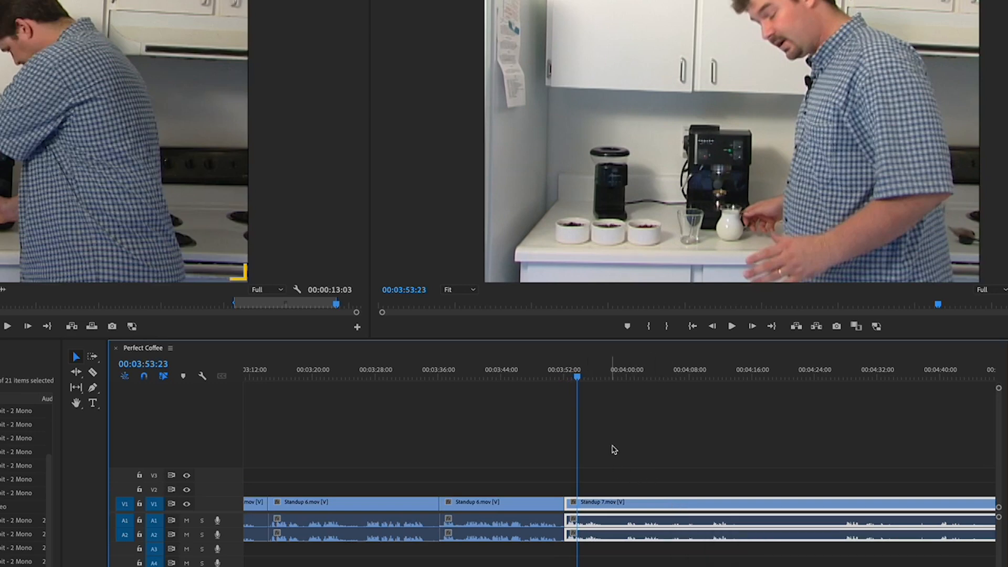
click(540, 377)
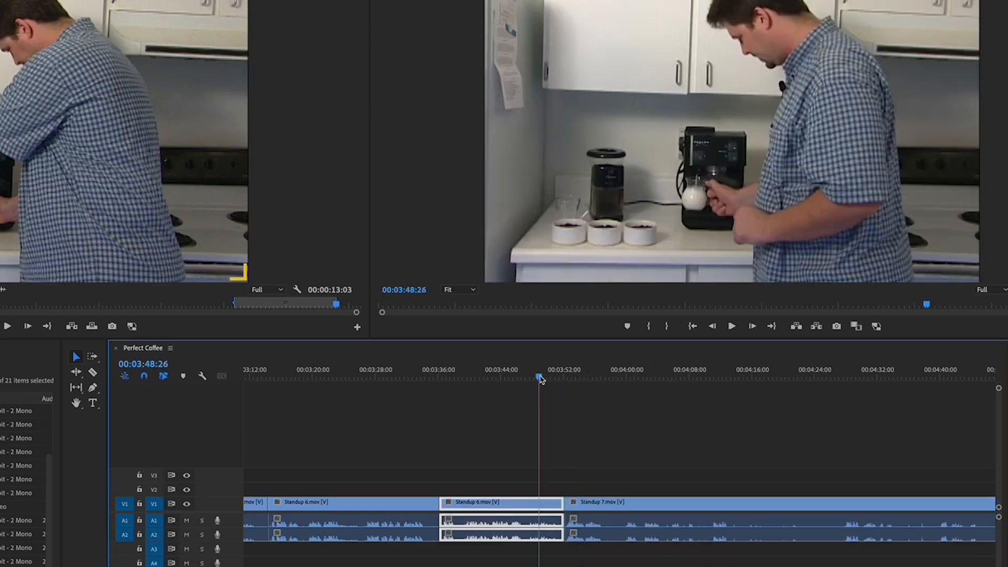
key(space)
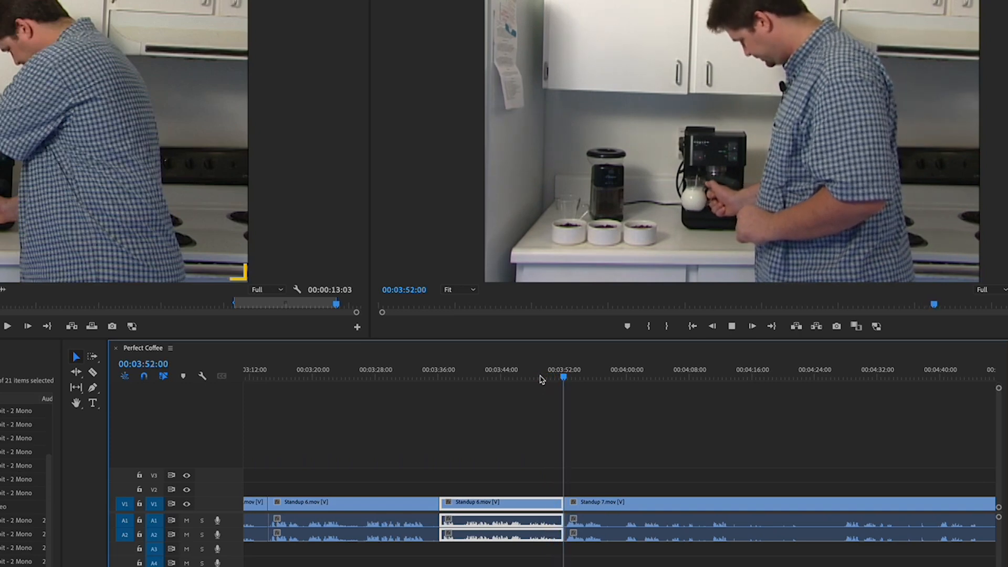
key(space)
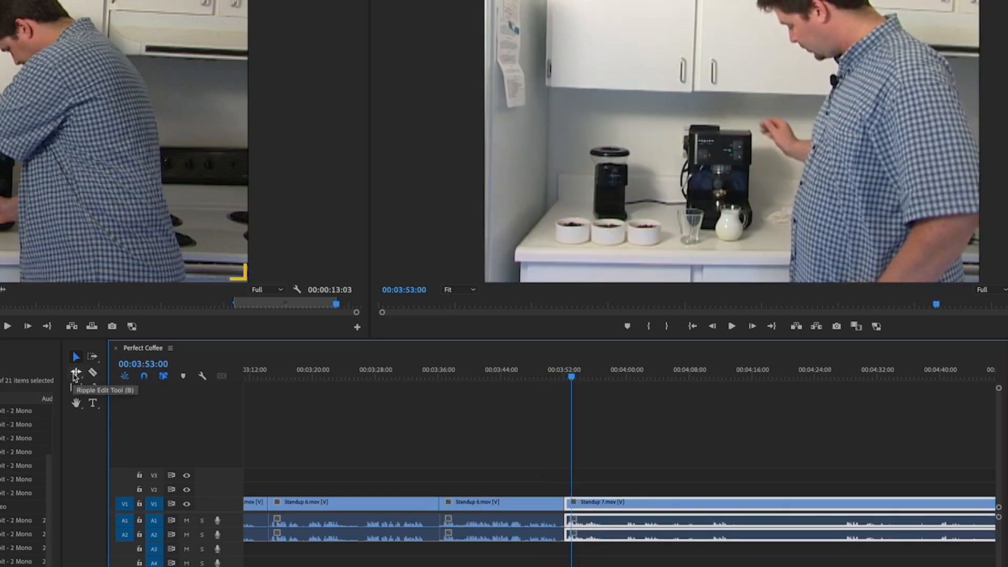
- Extend the end of the last Standup 6 piece by about 4 seconds with the Ripple Edit Tool
click(75, 373)
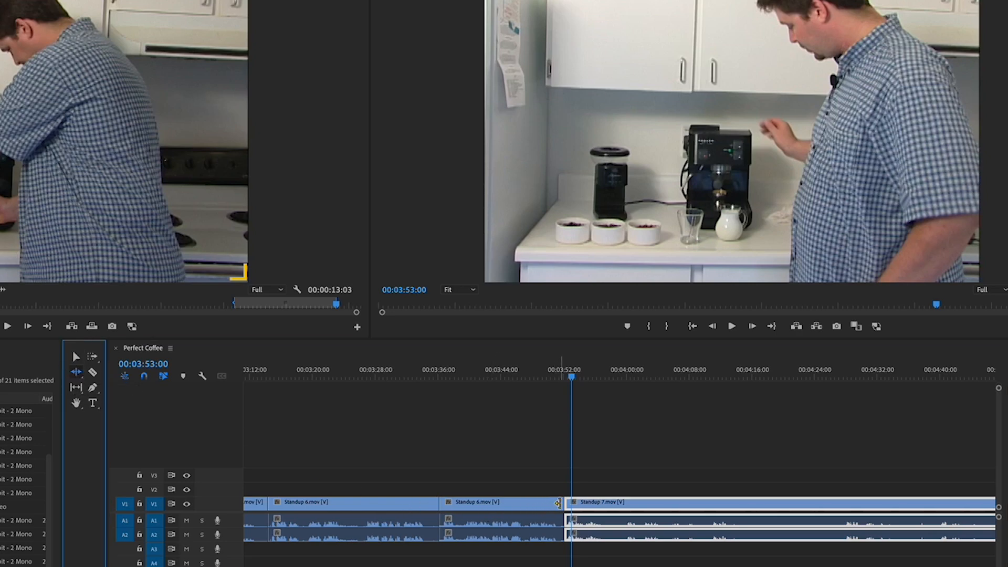
drag(557, 503, 591, 503)
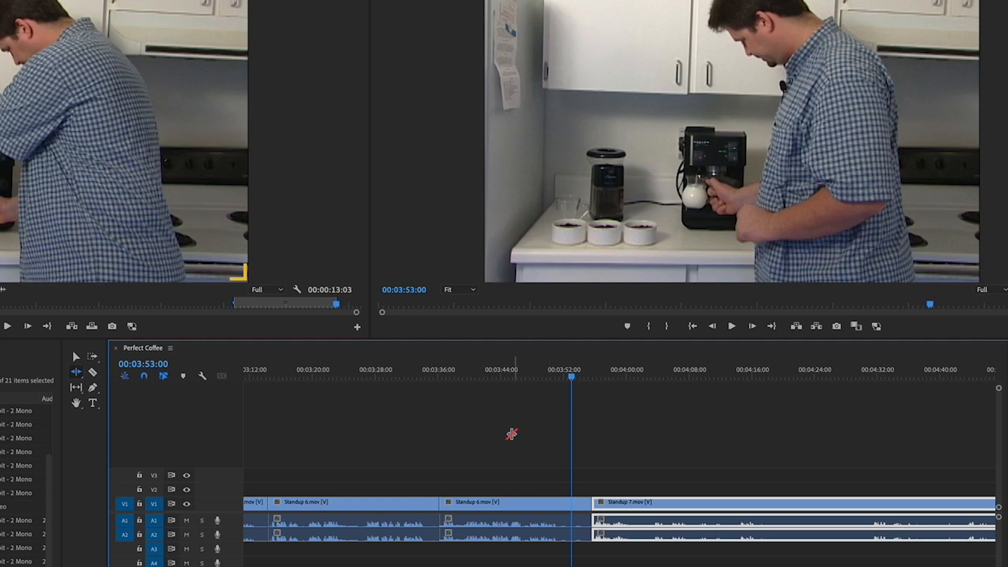
- Trim the start of the second Standup 6 piece by about 5 seconds with the Selection Tool, then undo the trim
click(76, 356)
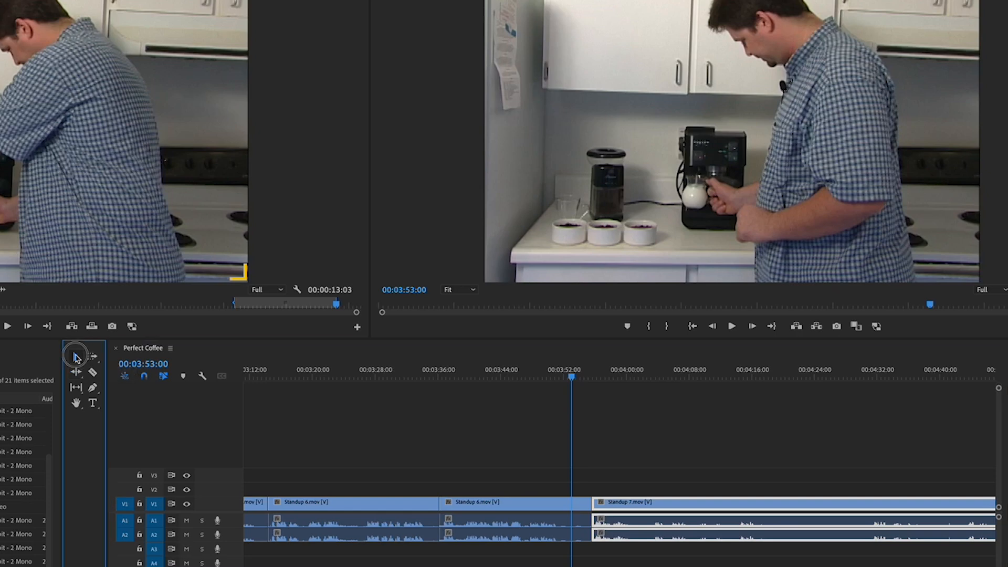
click(446, 504)
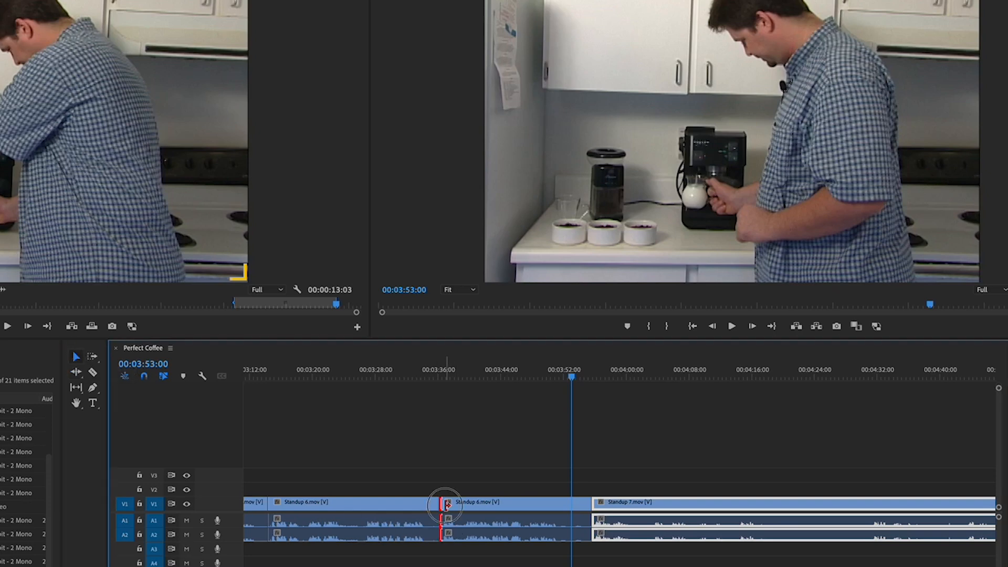
drag(446, 505, 486, 504)
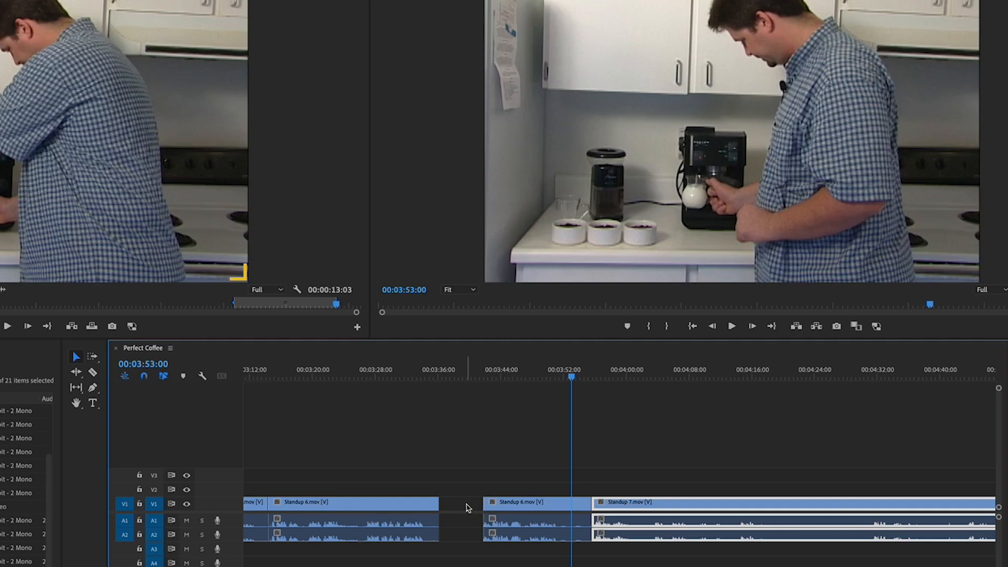
click(467, 507)
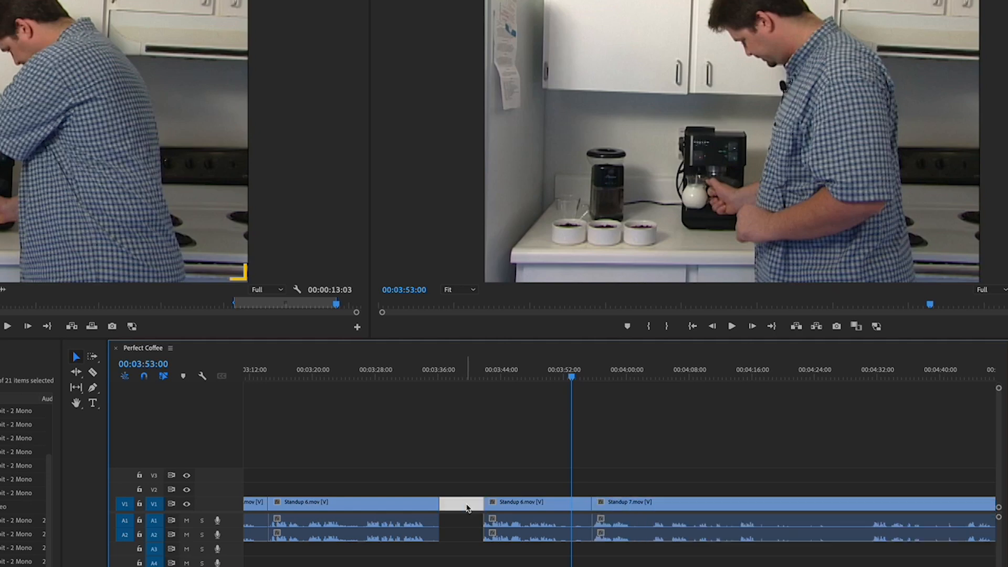
click(471, 483)
key(ctrl+z)
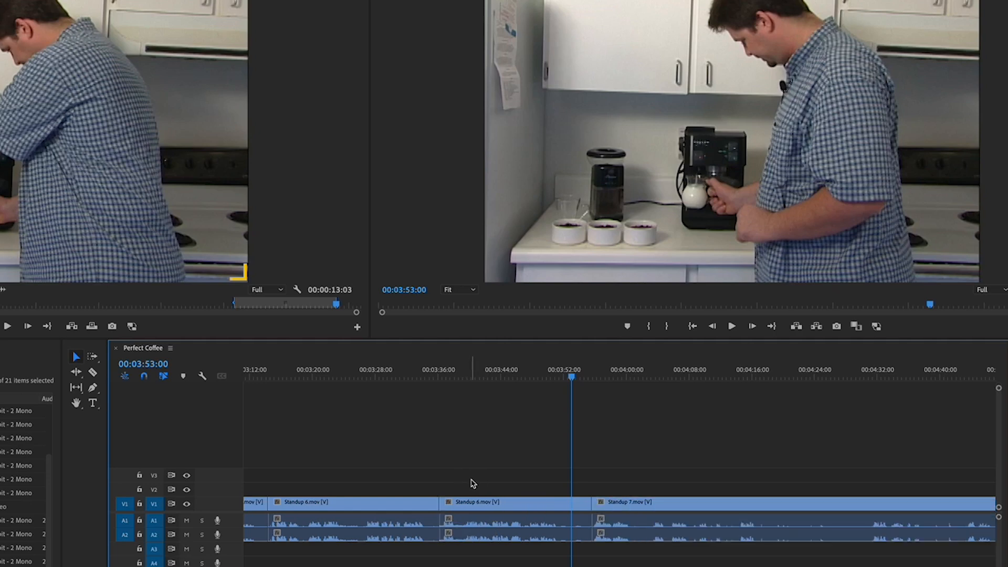
- Extend the end of the last Standup 6 piece by about 6 seconds with the Ripple Edit Tool
click(76, 373)
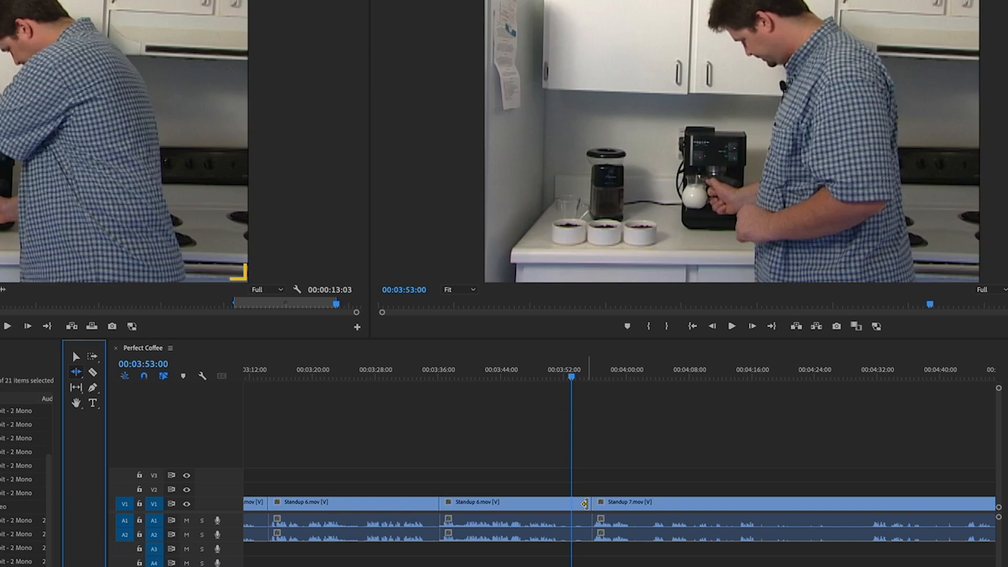
click(585, 504)
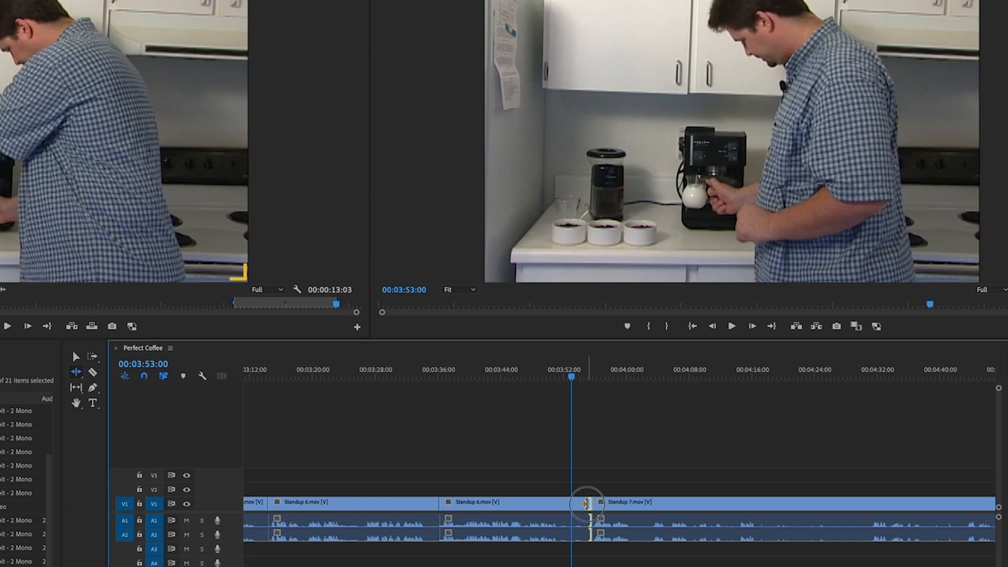
drag(586, 504, 636, 508)
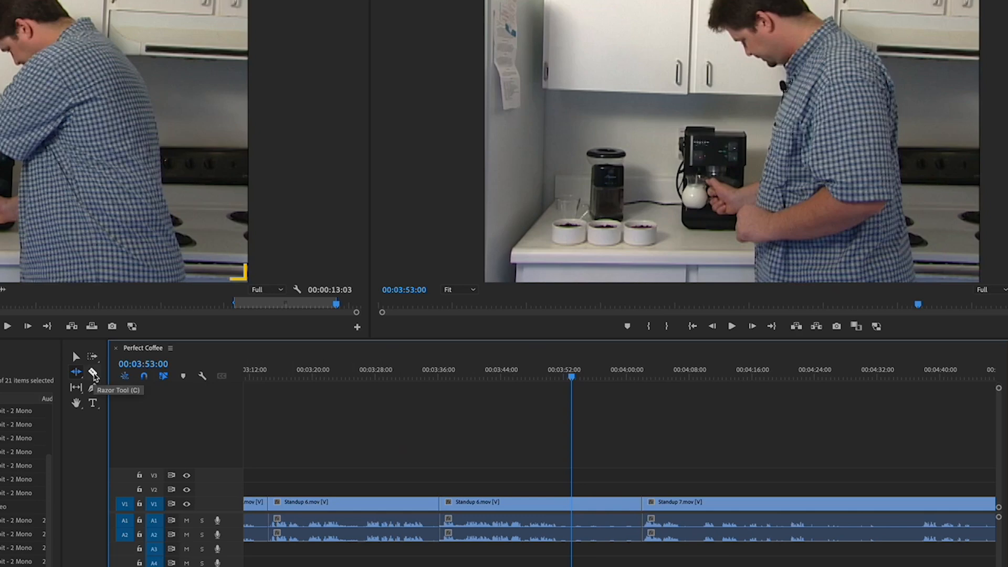
click(93, 372)
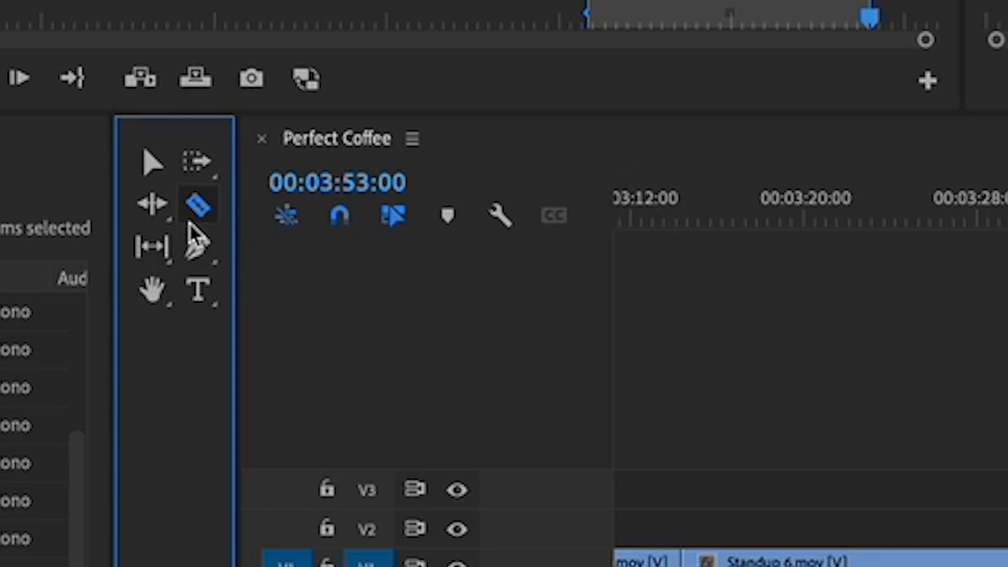
click(151, 206)
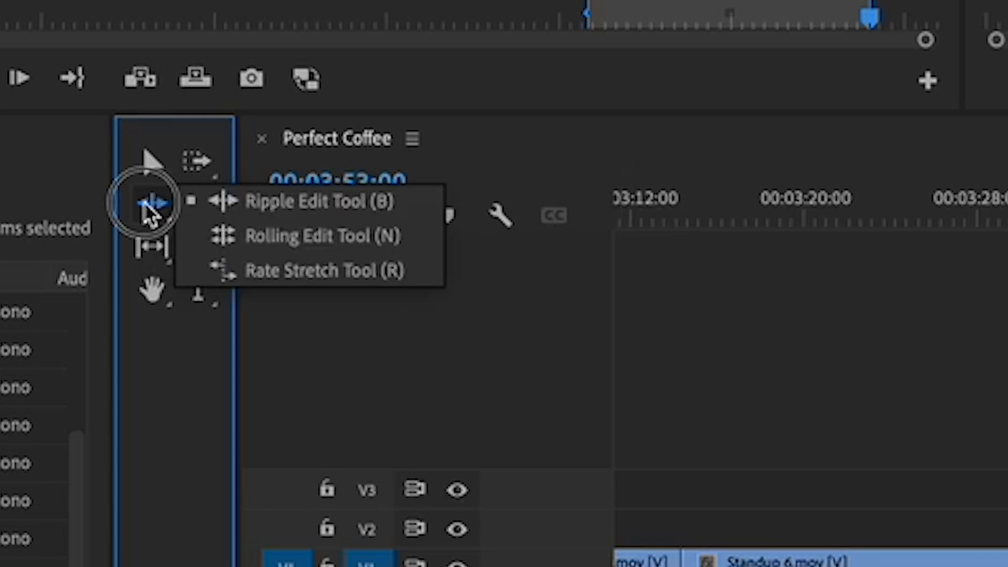
drag(150, 213, 310, 257)
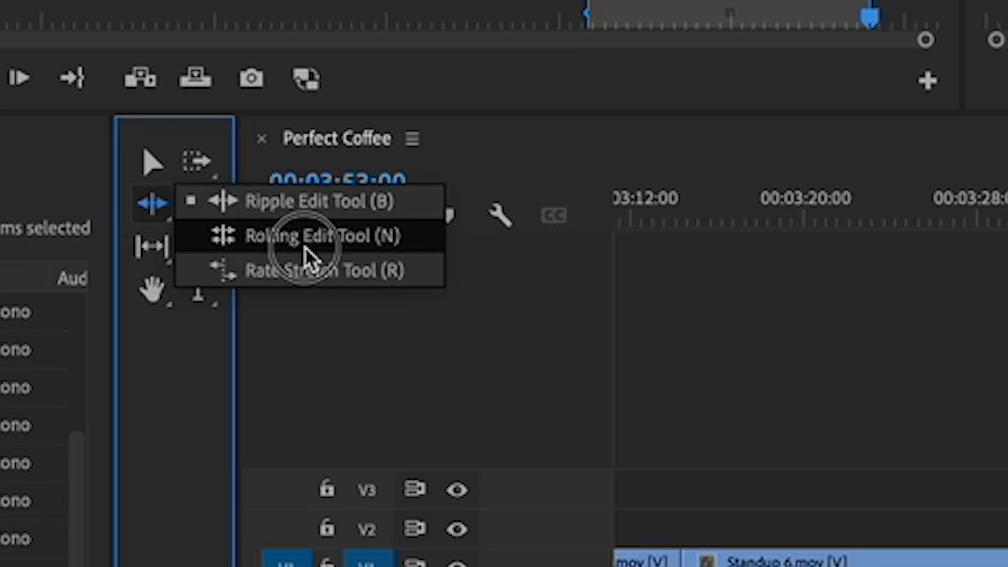
click(293, 204)
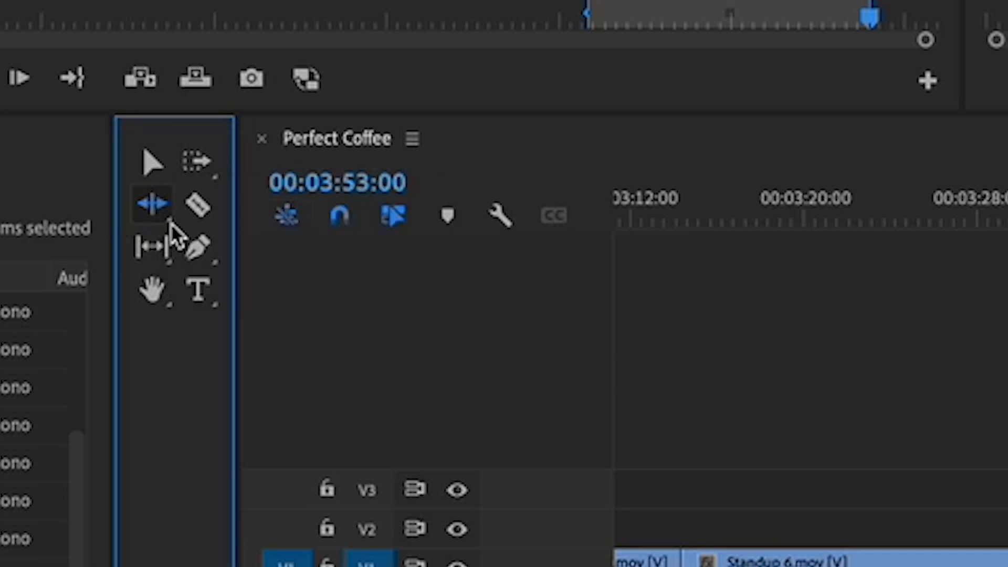
click(152, 265)
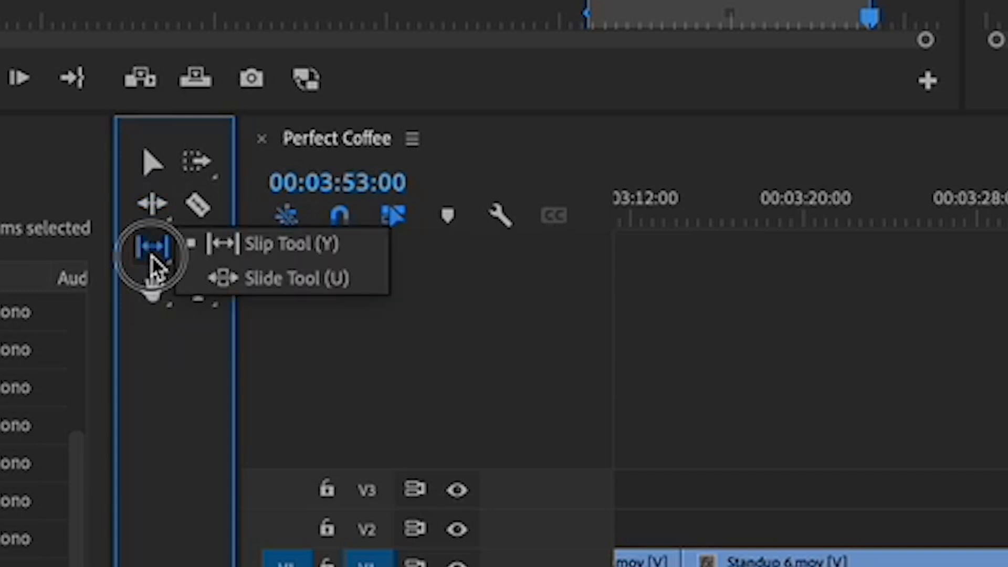